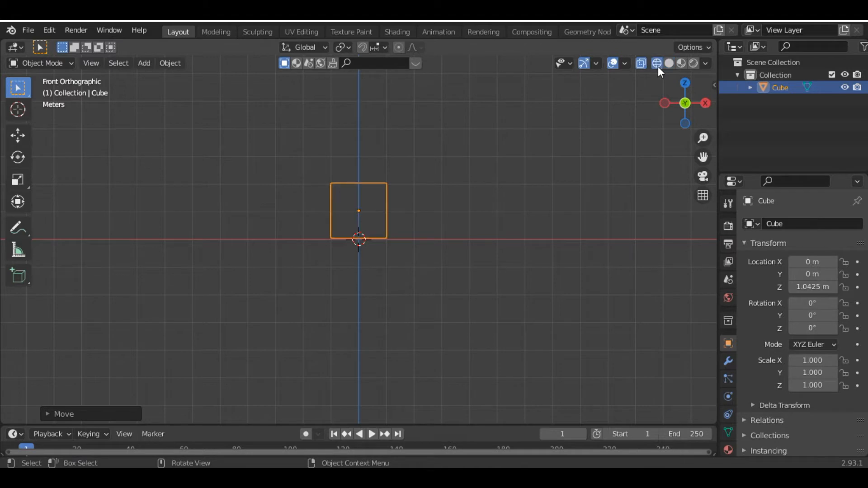
In Edit Mode, raise the cube's top vertices along Z to stretch it into a column about 3.5 times its original height.
key(Tab)
drag(319, 164, 475, 227)
scroll(402, 279, down, 4)
key(g)
key(z)
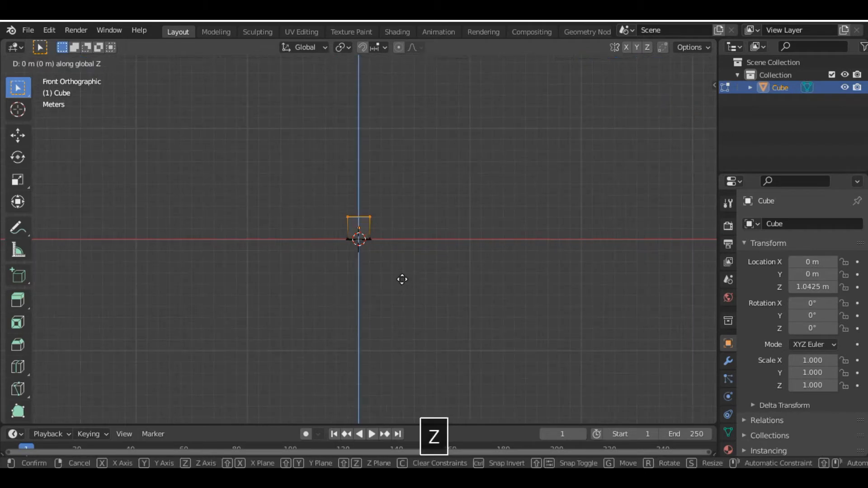
click(413, 224)
Scale the top vertices outward along X so the column widens toward its upper end.
key(s)
key(x)
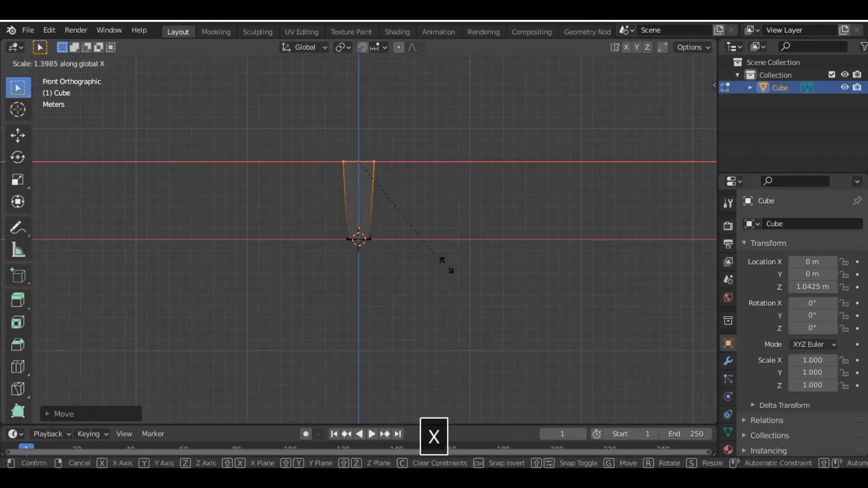
click(479, 288)
Select the whole mesh and scale it down along Y to about half its depth.
drag(683, 101, 678, 123)
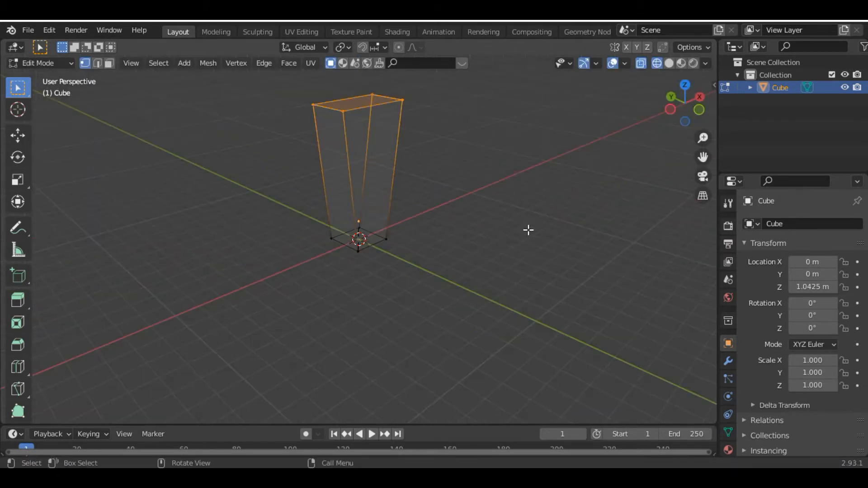
key(a)
key(s)
key(y)
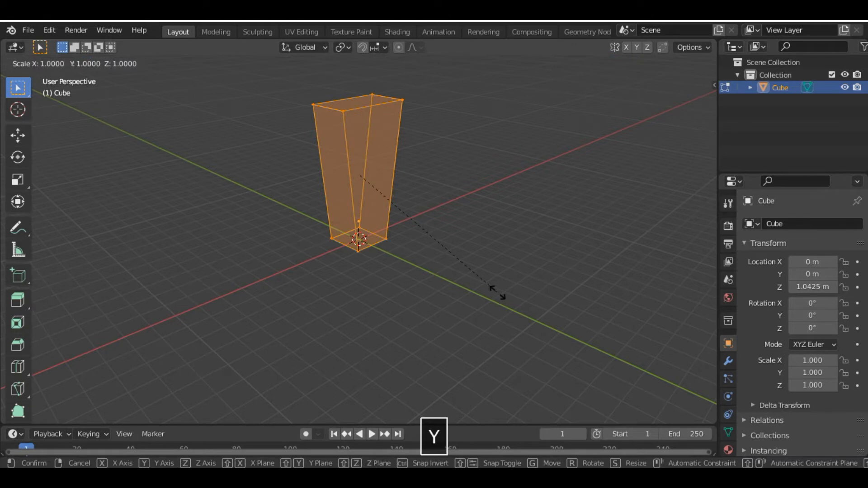
click(411, 247)
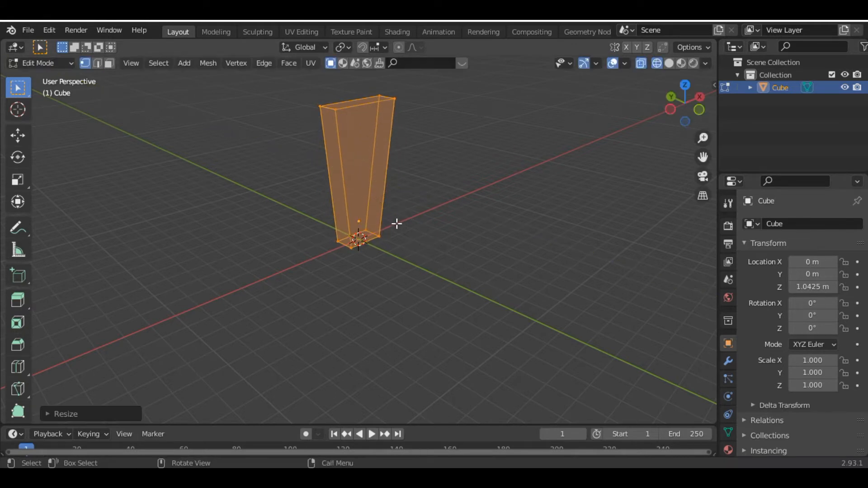
Add three evenly spaced horizontal loop cuts to the block and scale them outward along Y to thicken its middle.
key(ctrl+r)
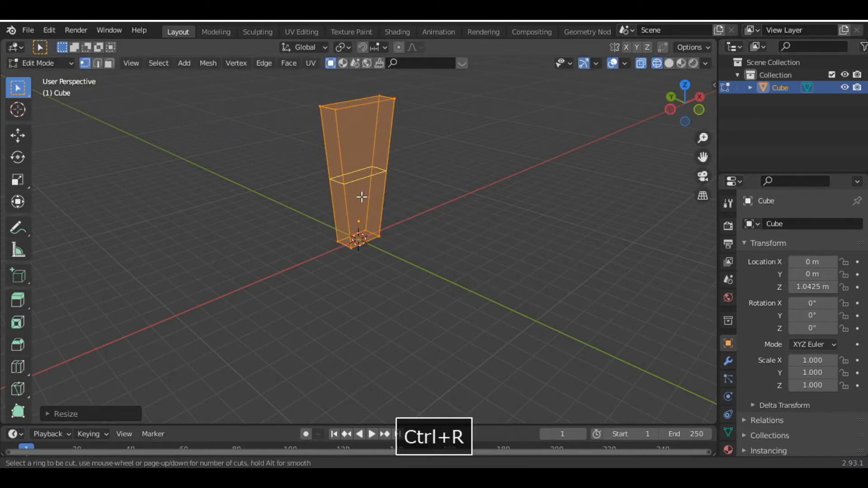
key(3)
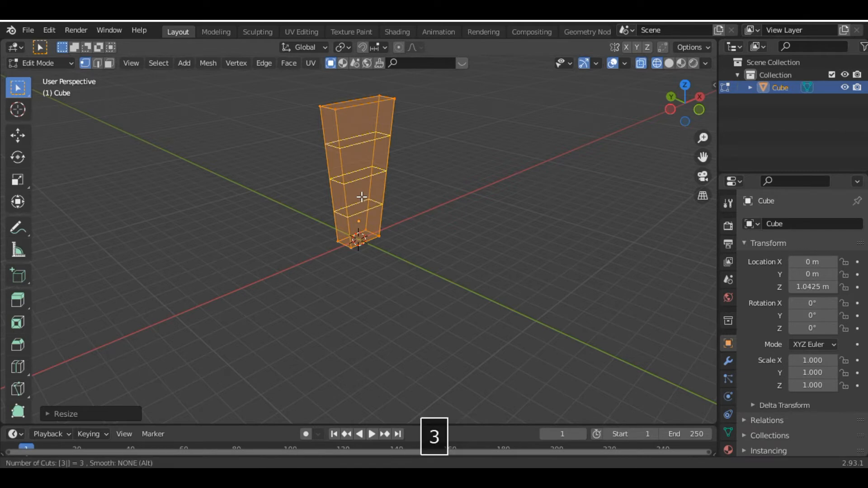
click(362, 196)
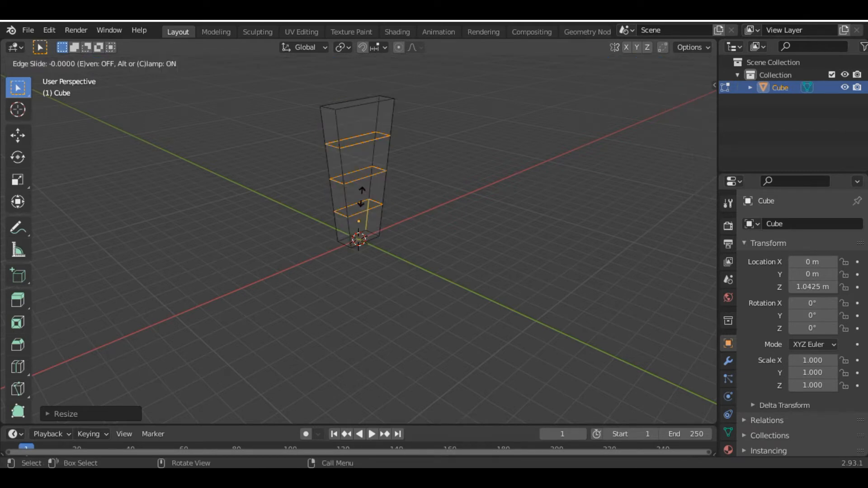
right_click(362, 196)
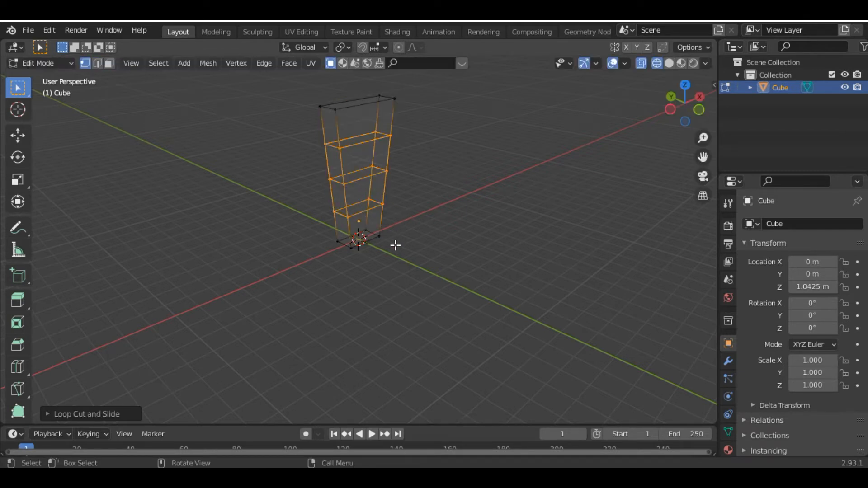
key(s)
key(y)
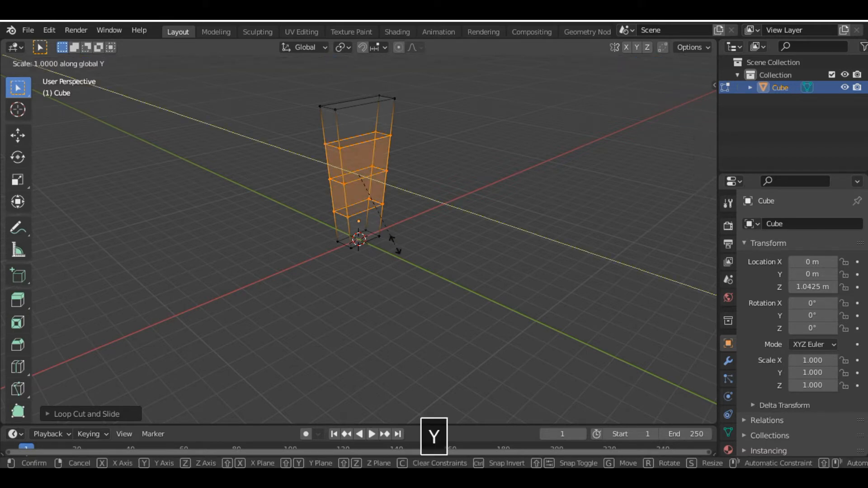
click(434, 273)
Select the top face and scale it down along Y to a very thin edge.
click(349, 104)
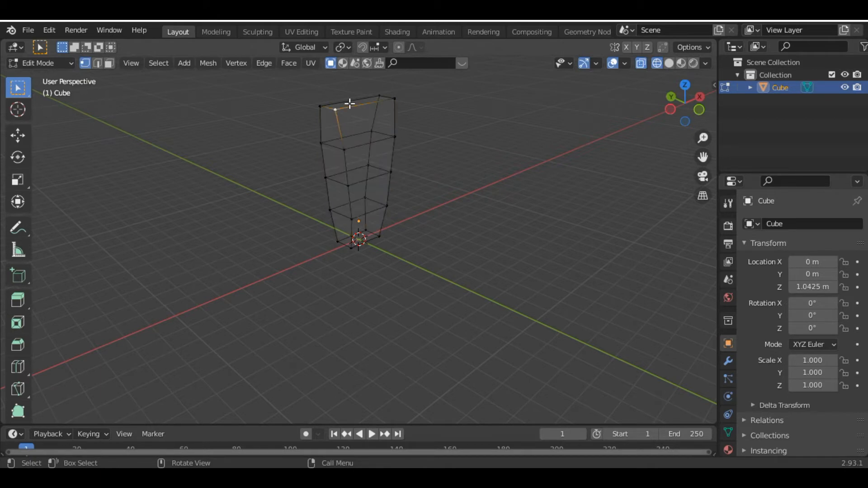
key(3)
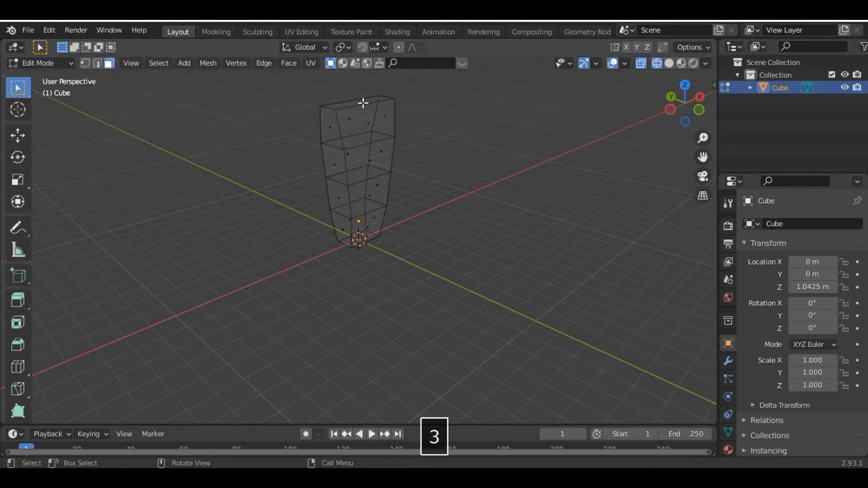
click(363, 103)
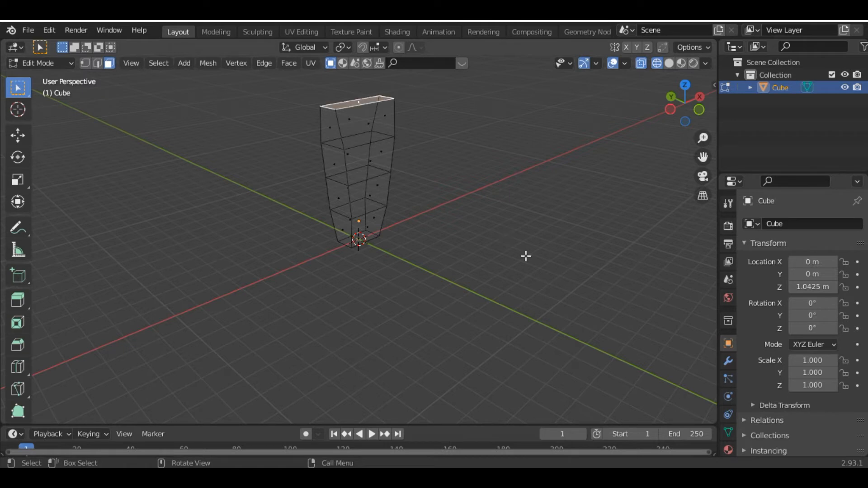
key(s)
key(y)
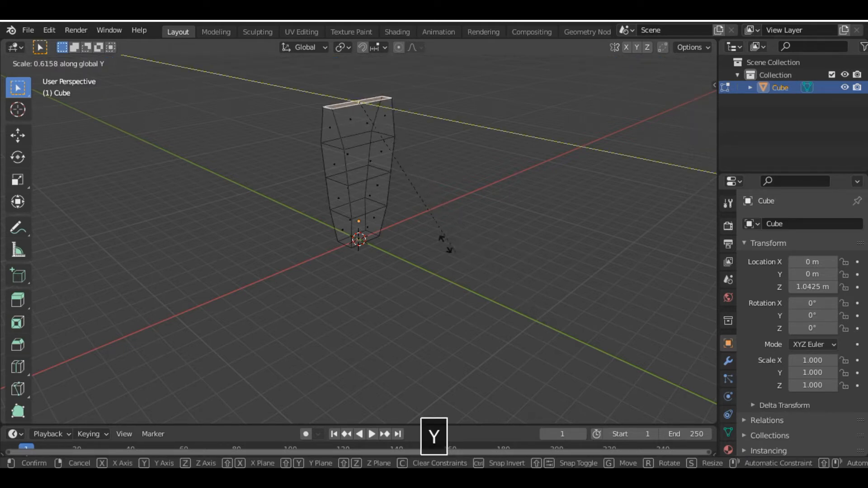
click(374, 163)
Return to Object Mode and display the model in Solid shading.
key(Tab)
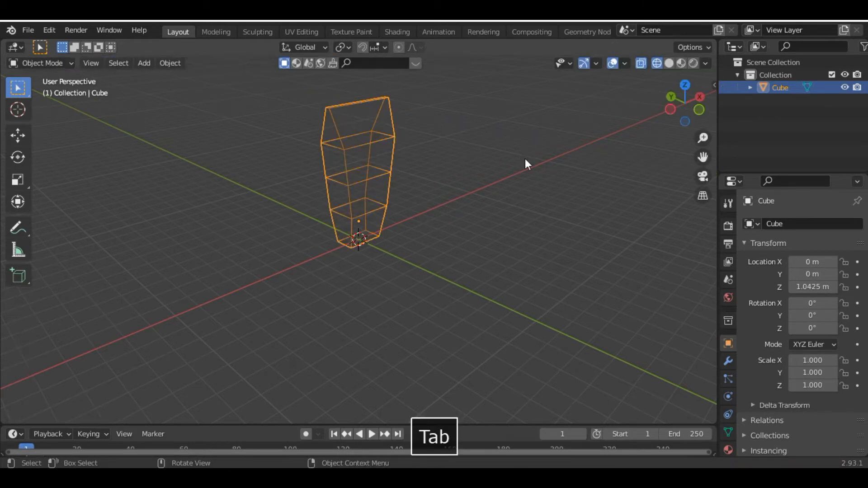
key(Tab)
key(Tab)
click(668, 63)
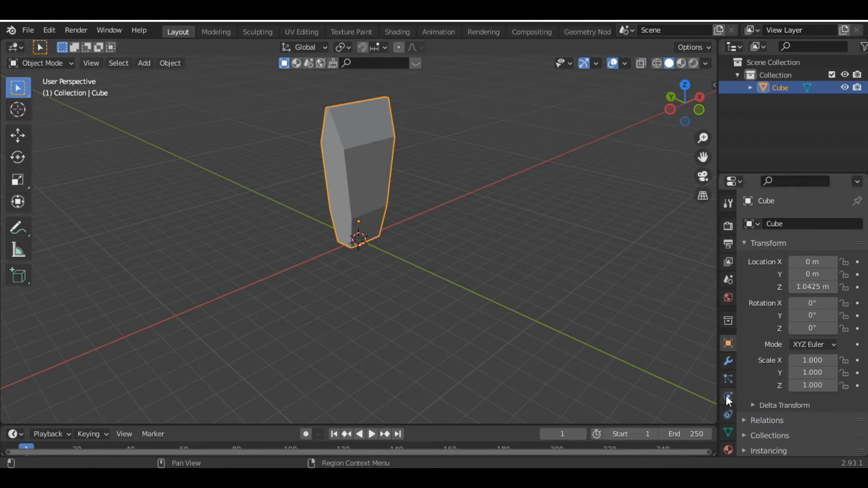
Add a Subdivision Surface modifier to the cube with 3 viewport levels and 3 render levels.
click(728, 359)
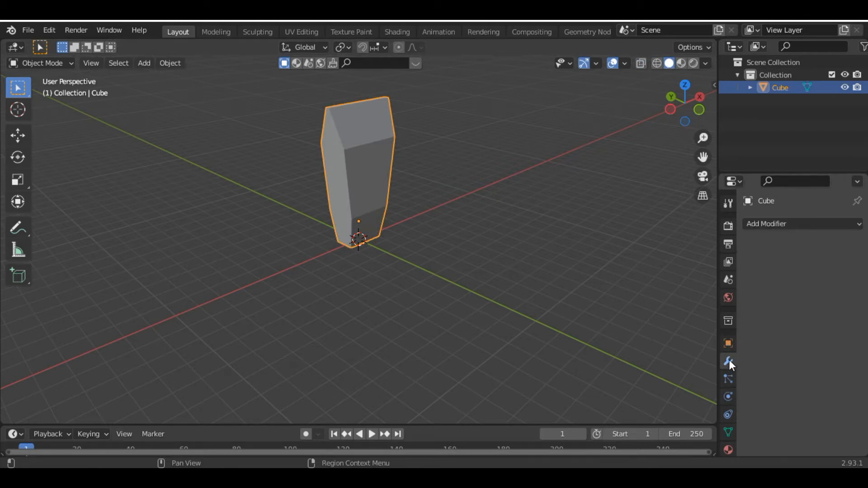
click(778, 223)
scroll(636, 411, down, 3)
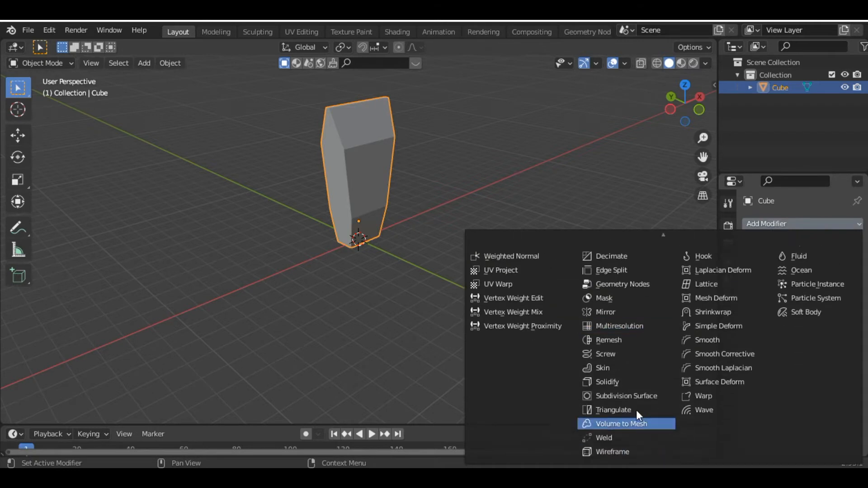
click(630, 398)
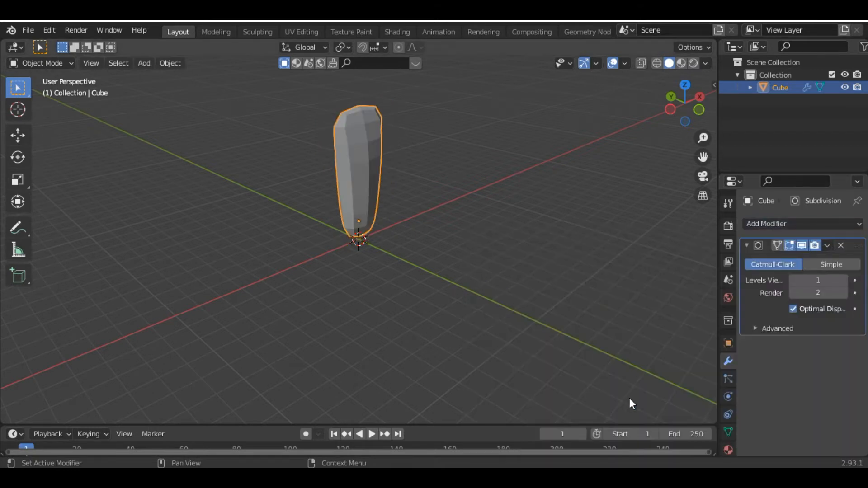
click(844, 281)
click(844, 281)
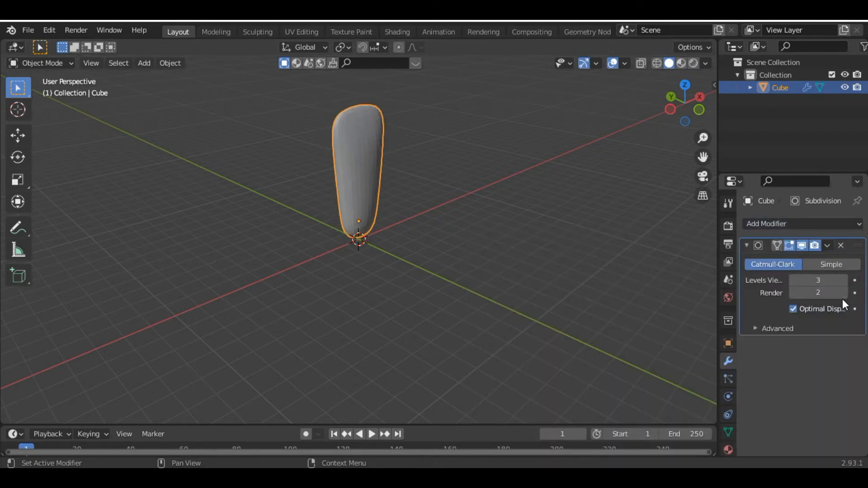
click(844, 293)
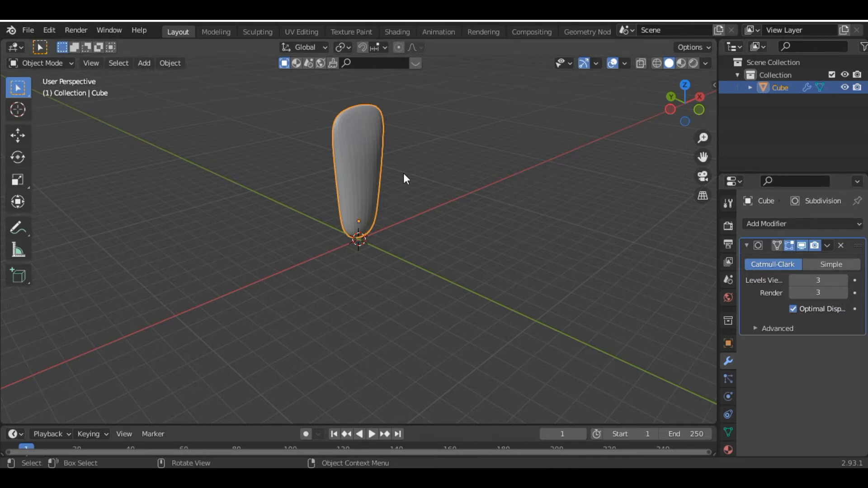
In Edit Mode, add a vertical loop cut across the broad face and slide it right up to the narrow side at -X.
scroll(404, 174, up, 3)
scroll(404, 174, down, 7)
scroll(404, 174, up, 4)
key(KP_Decimal)
key(Tab)
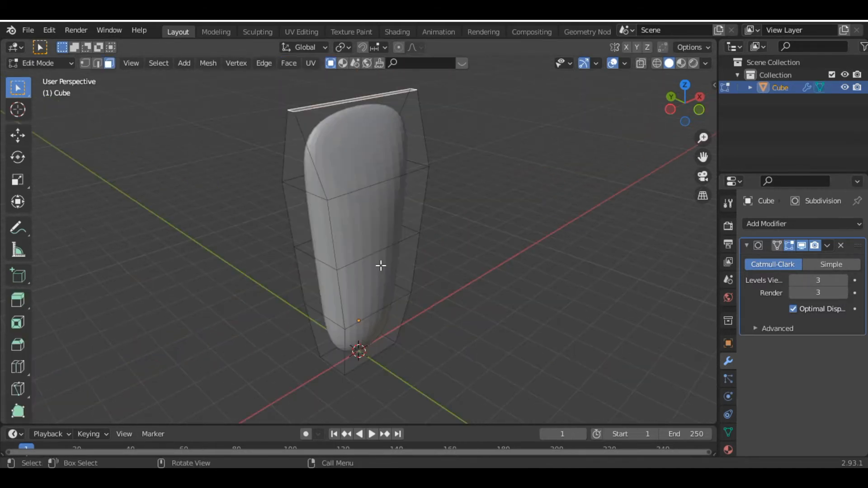
key(ctrl+r)
click(381, 227)
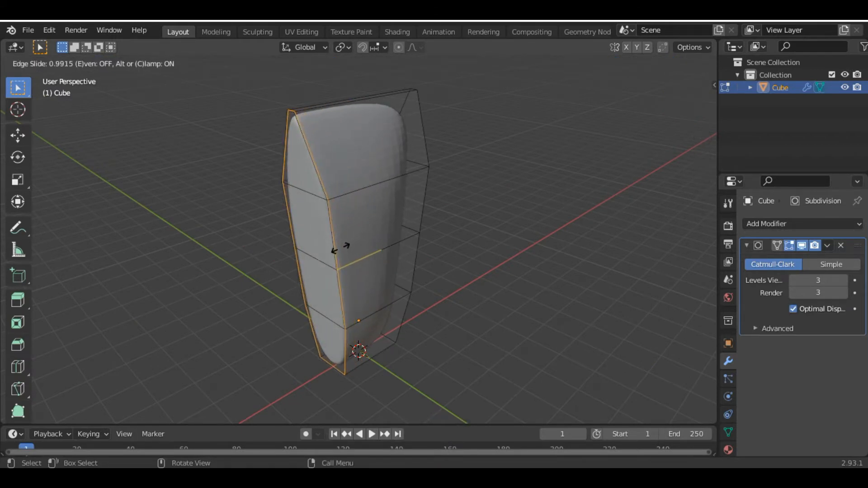
click(340, 247)
Add a second vertical loop cut and slide it close to the opposite narrow side at +X to sharpen that edge.
key(ctrl+r)
click(378, 246)
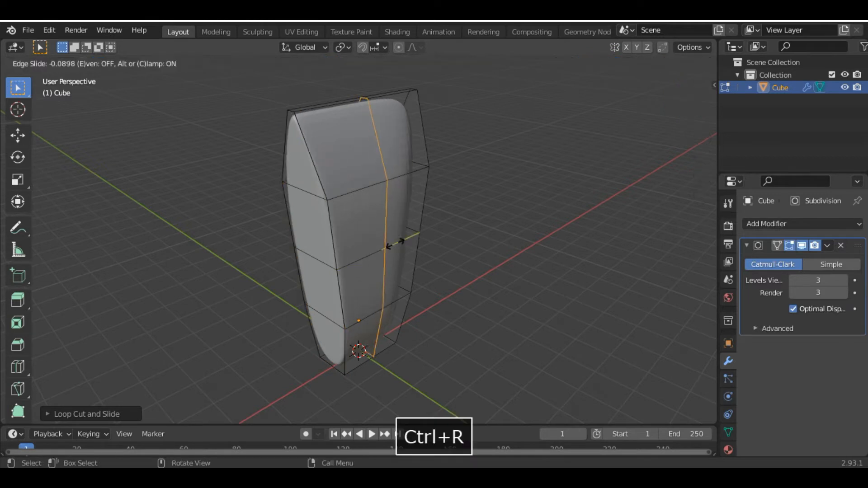
click(421, 242)
key(Tab)
key(Tab)
Select the four faces of the -X narrow side, extrude them in place and scale them along Y into a thin strip.
click(304, 158)
key(3)
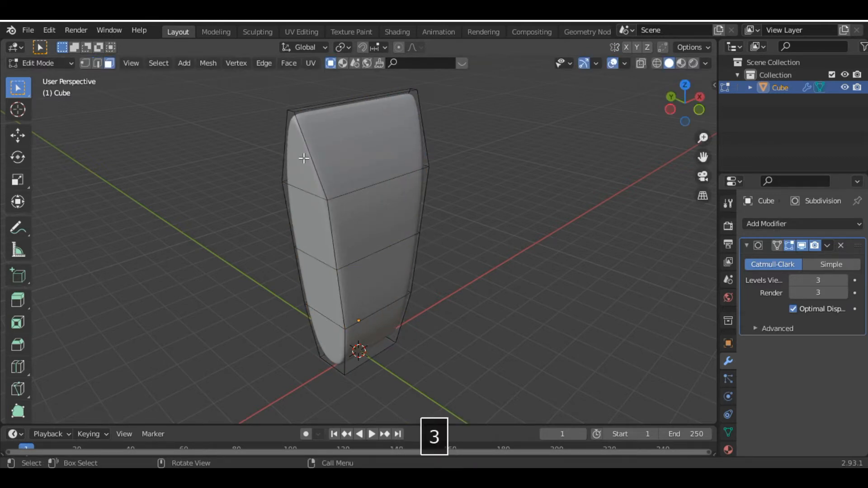
click(304, 158)
shift+click(308, 229)
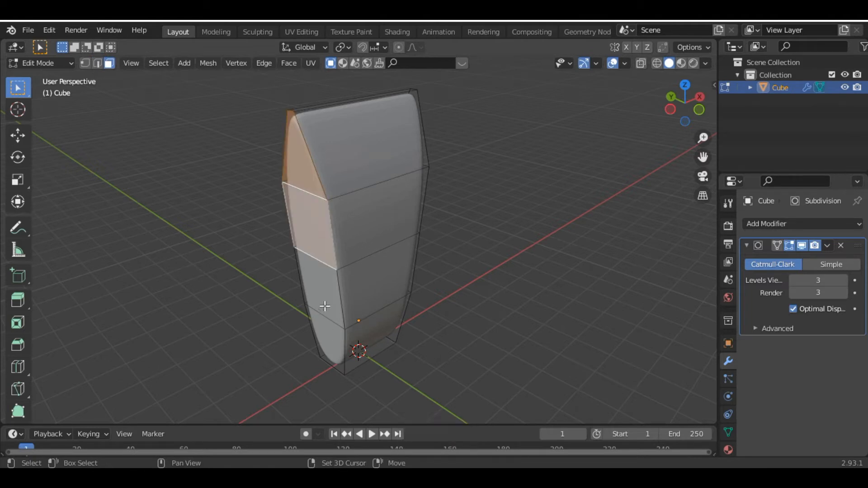
shift+click(326, 297)
shift+click(328, 330)
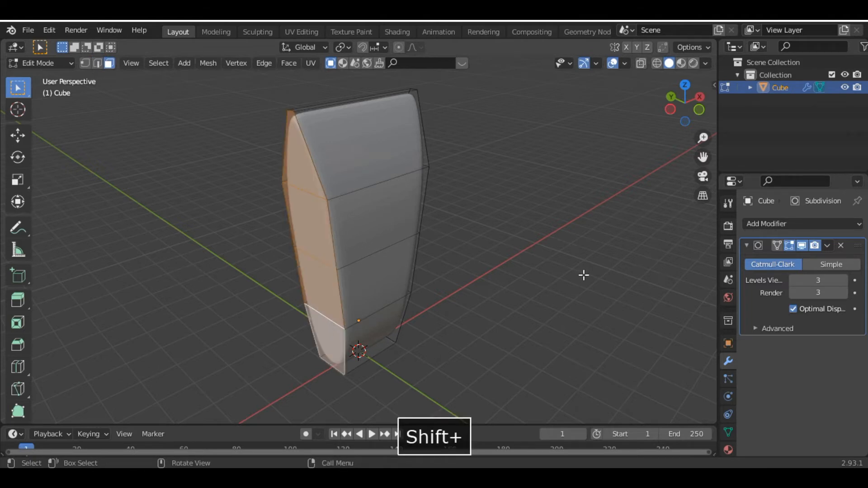
key(e)
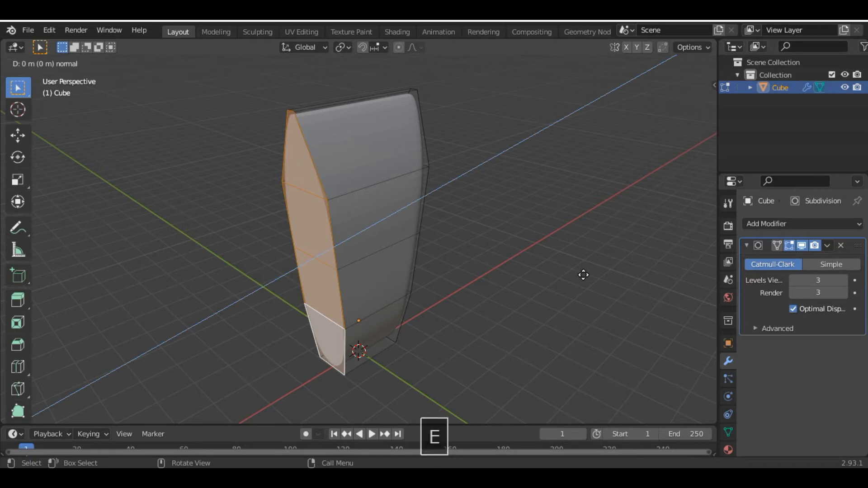
key(s)
key(y)
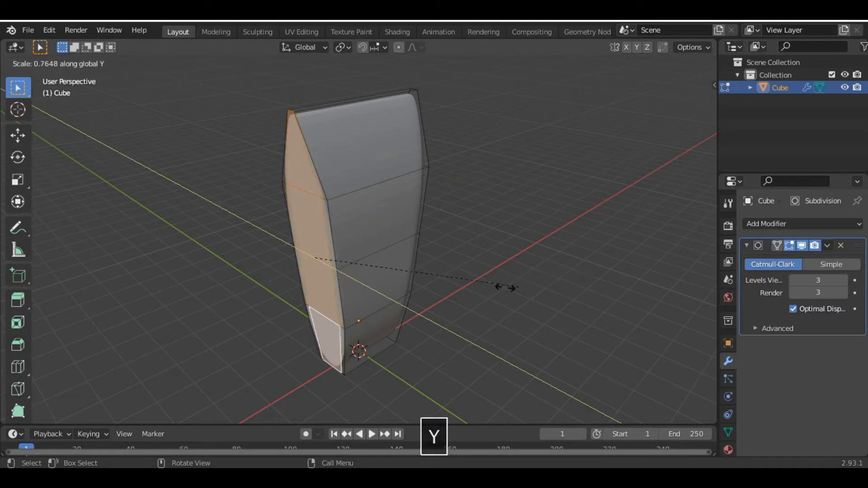
click(330, 273)
Move the extruded thin strip slightly outward along the X axis.
key(g)
key(x)
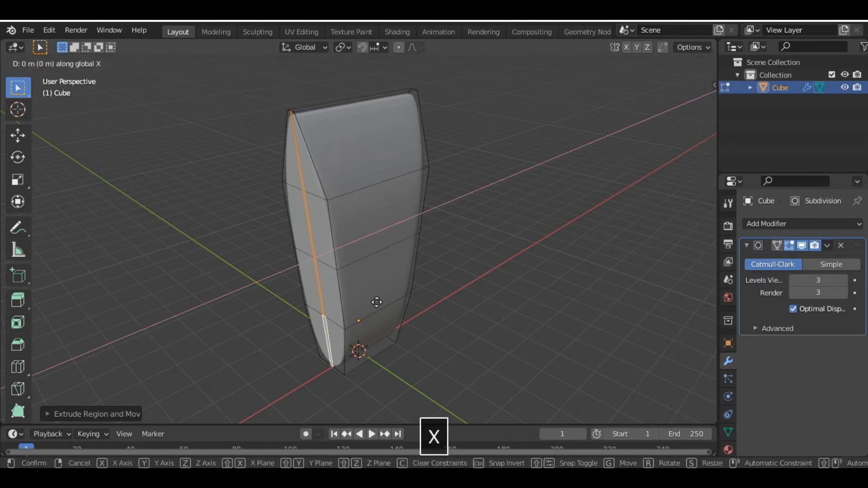
click(351, 321)
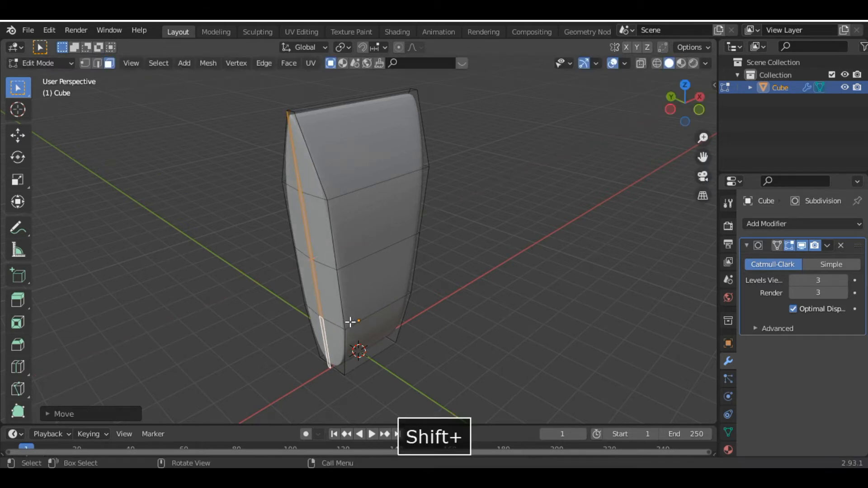
key(Tab)
key(Tab)
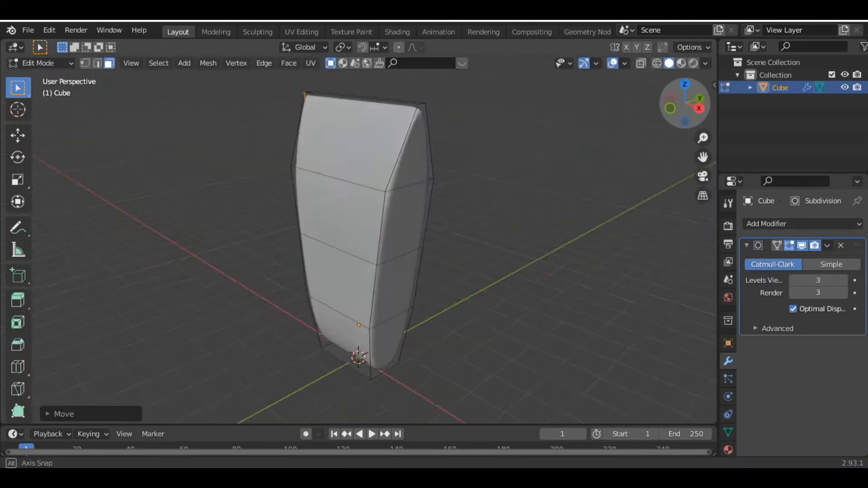
Select the four faces of the +X narrow side, extrude them in place and scale them along Y into a thin strip.
drag(666, 130, 451, 170)
click(396, 161)
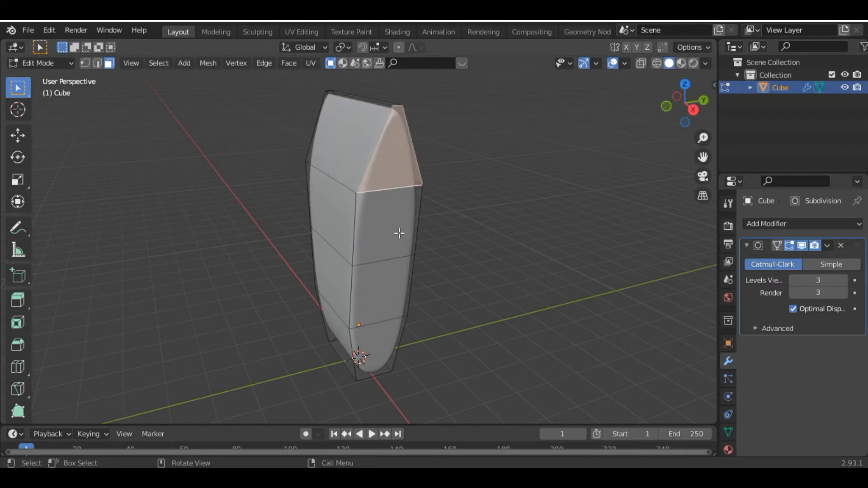
shift+click(398, 233)
shift+click(390, 279)
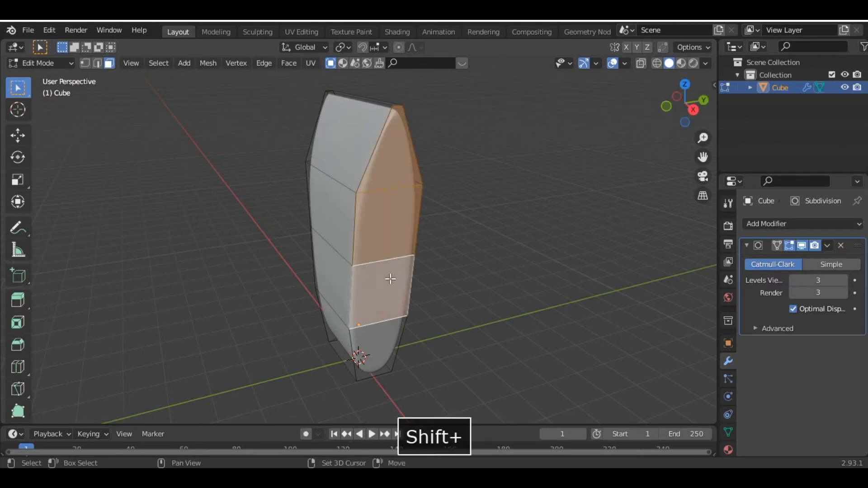
shift+click(386, 341)
key(e)
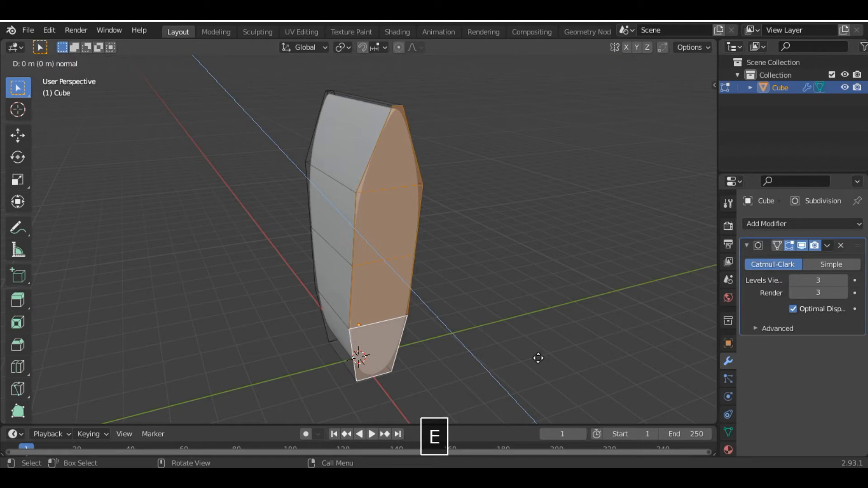
key(s)
key(y)
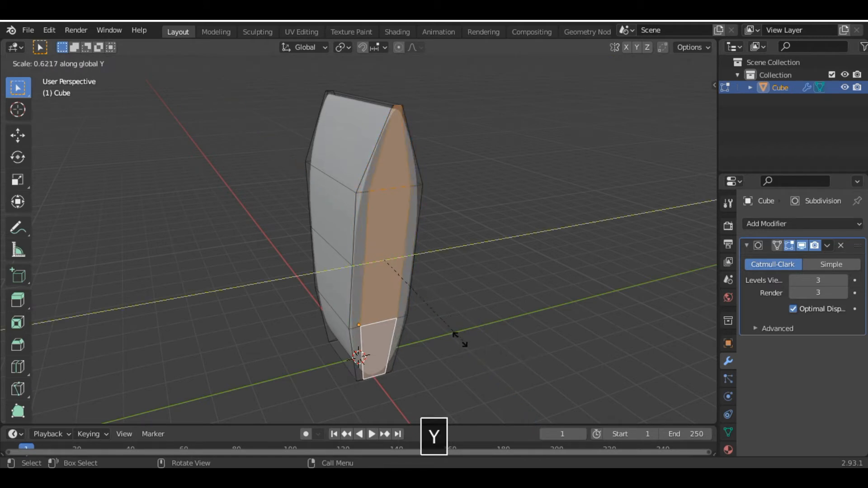
click(387, 270)
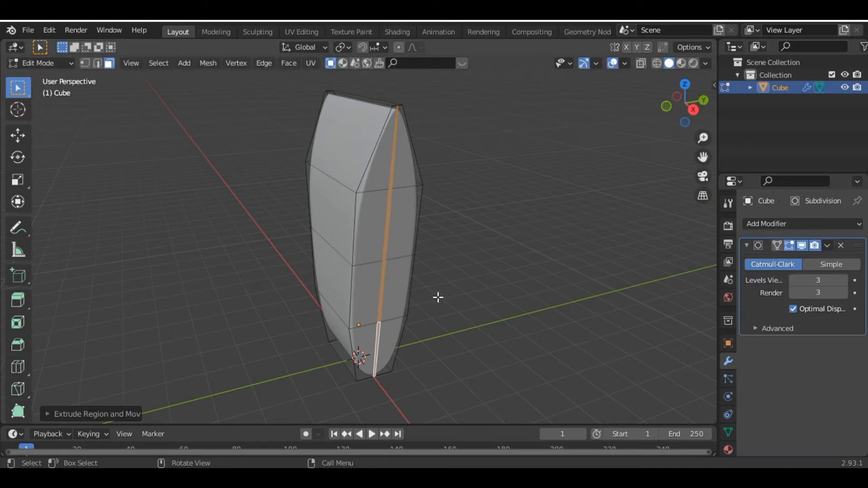
Move the thin strip on the +X side slightly outward along the X axis and return to Object Mode.
key(g)
key(x)
click(464, 310)
key(Tab)
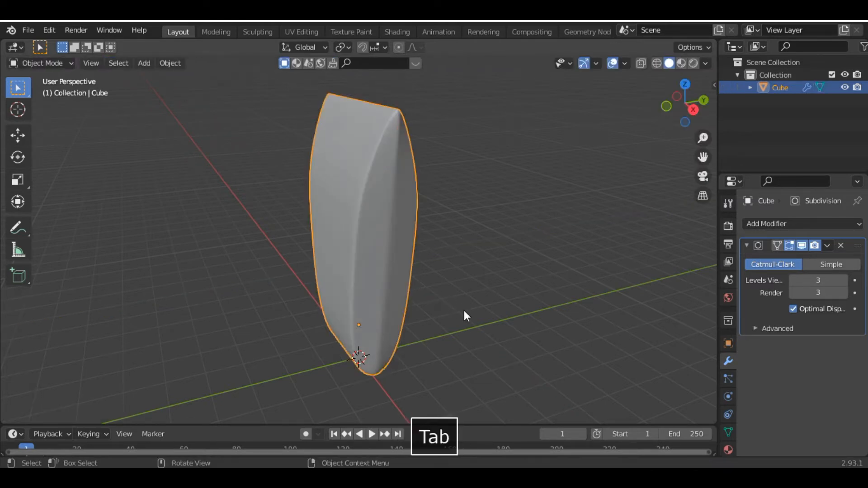
In Edit Mode, select the bottom face of the body and inset it by a minimal amount to sharpen the base edge.
drag(685, 103, 445, 274)
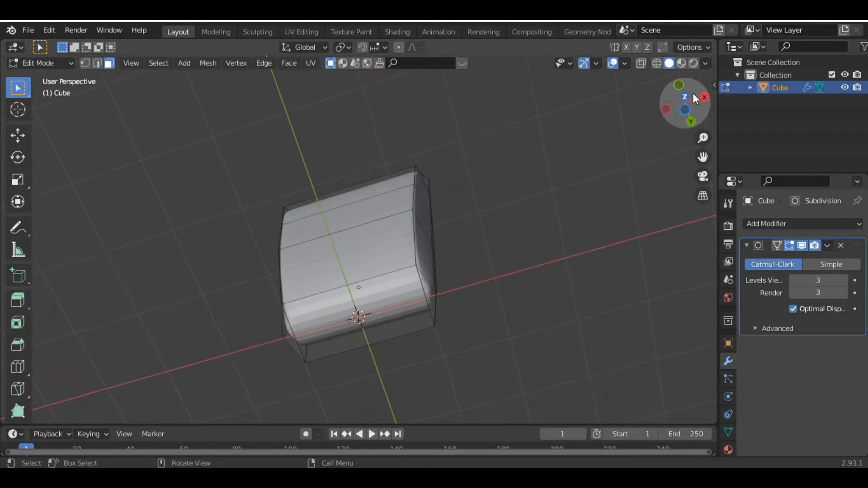
click(402, 290)
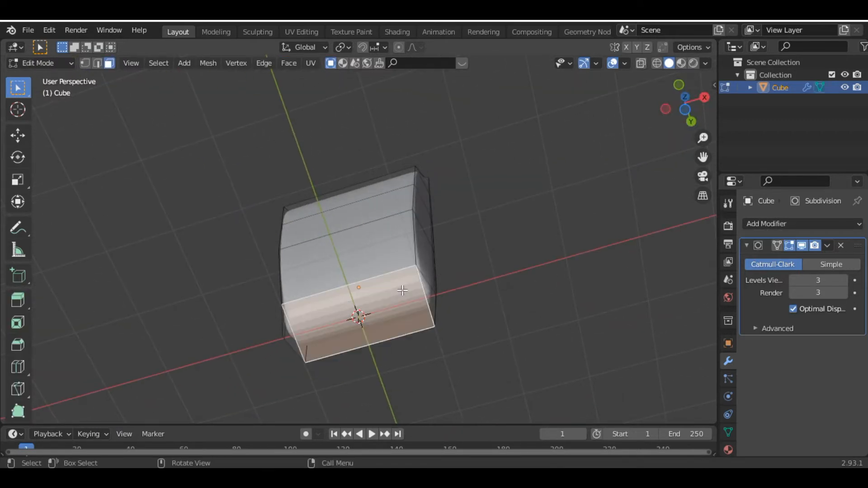
key(i)
click(403, 290)
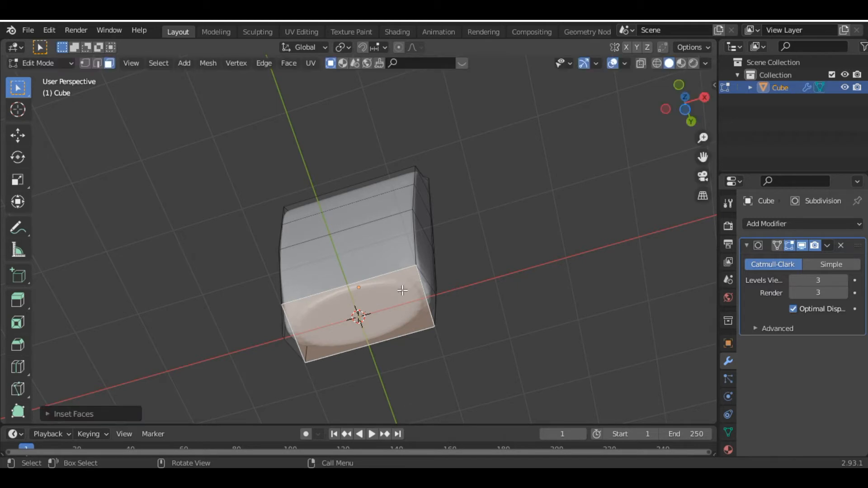
In front wireframe view, select all faces of the lowest section and separate the selection into its own object.
key(KP_End)
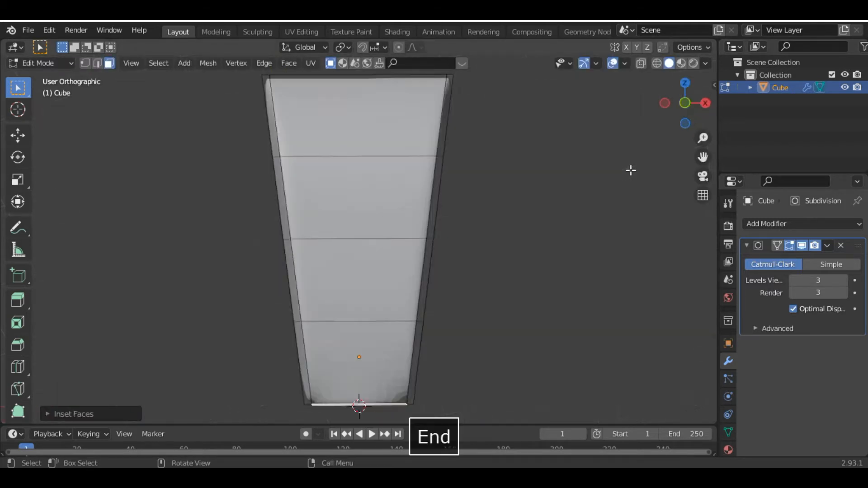
scroll(502, 320, down, 8)
scroll(503, 320, up, 7)
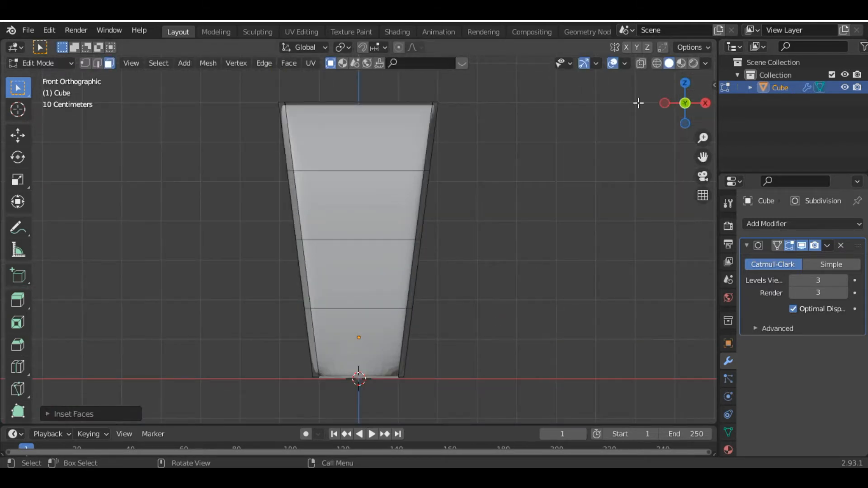
click(657, 66)
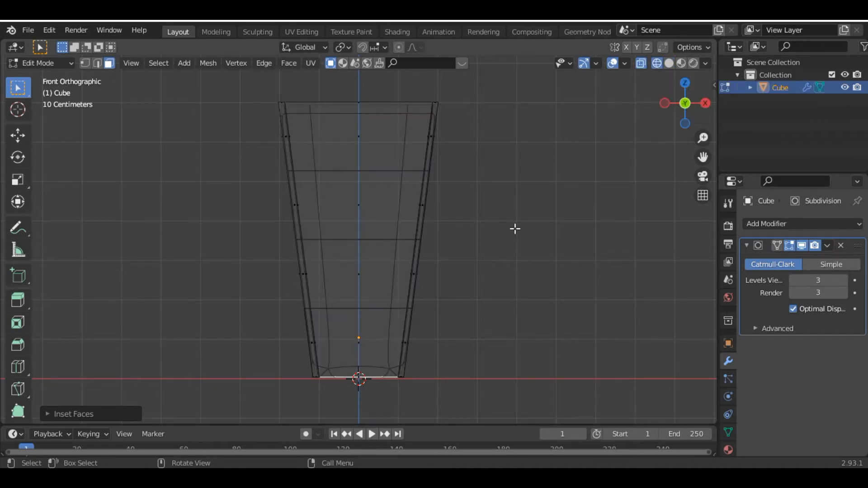
drag(282, 324, 490, 410)
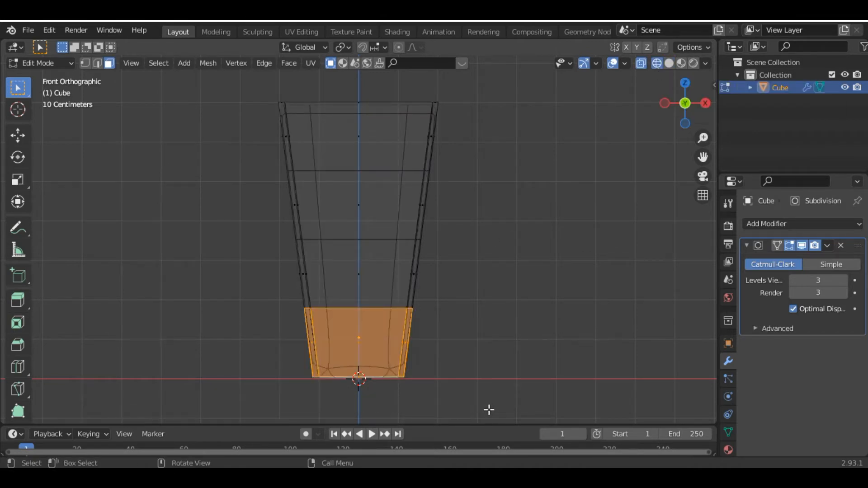
key(p)
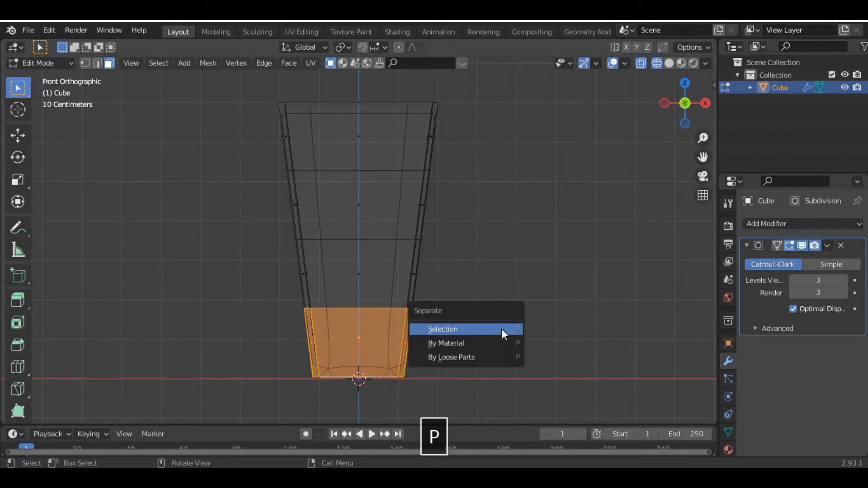
click(501, 329)
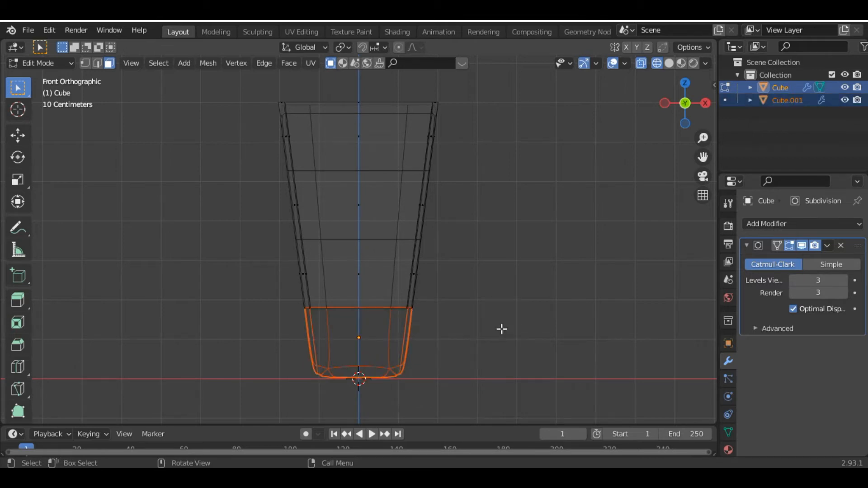
In Object Mode with solid shading, select only the separated bottom cap and scale it up slightly around the body.
key(Tab)
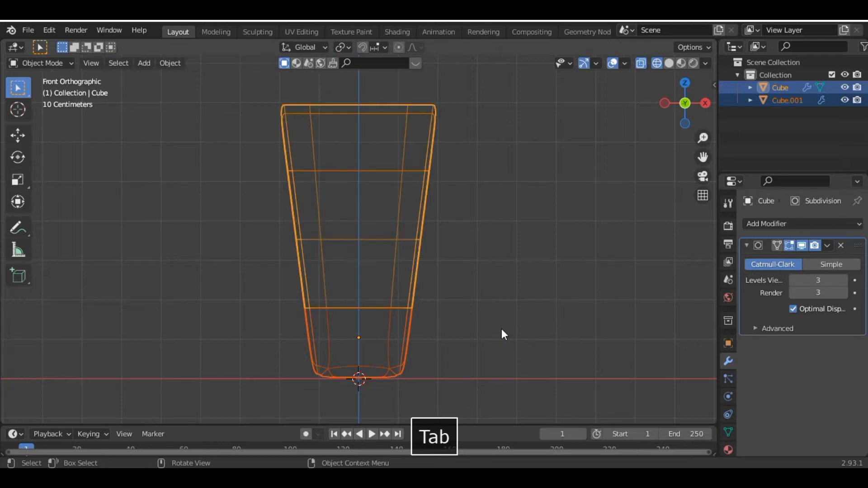
click(394, 345)
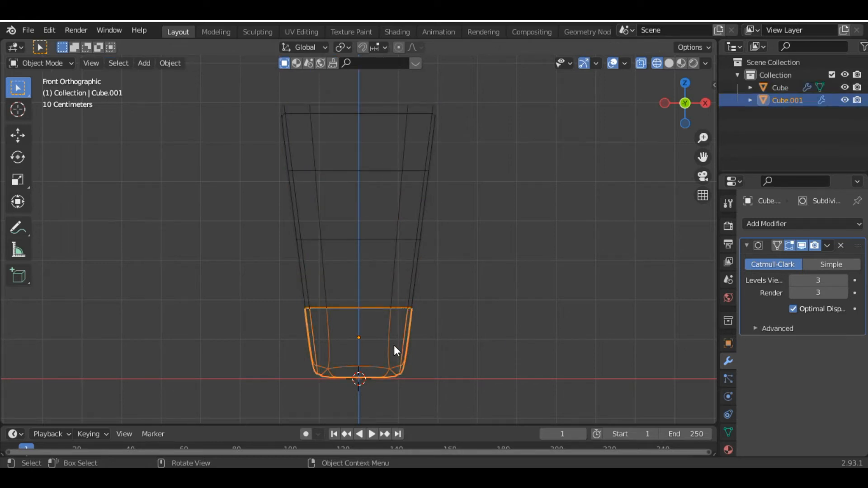
click(667, 63)
drag(691, 118, 619, 124)
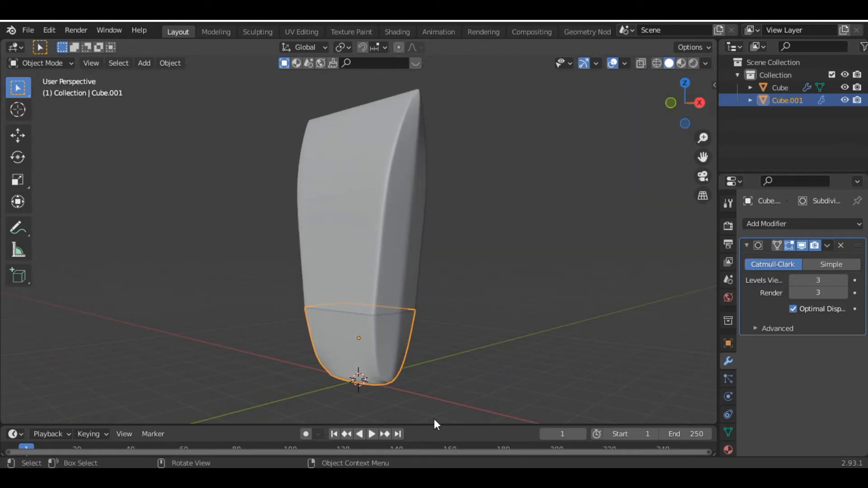
key(s)
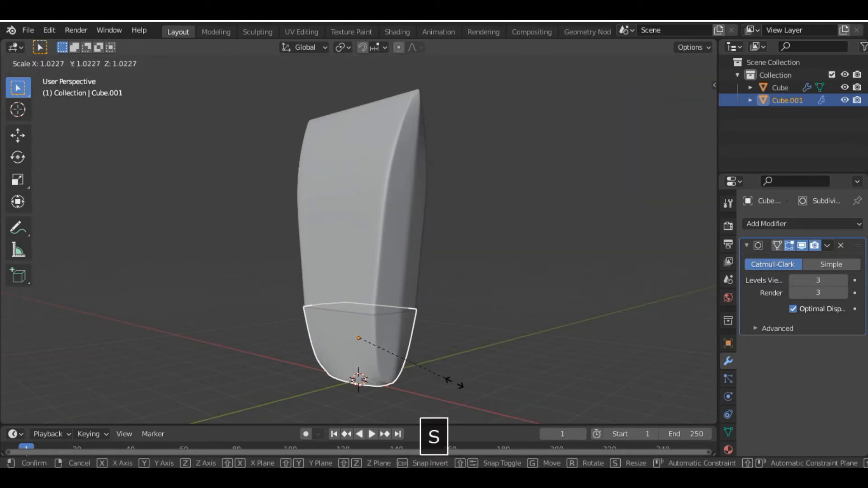
click(459, 386)
Add a horizontal loop cut around the cap, slide it down close to the base, and return to Object Mode.
key(Tab)
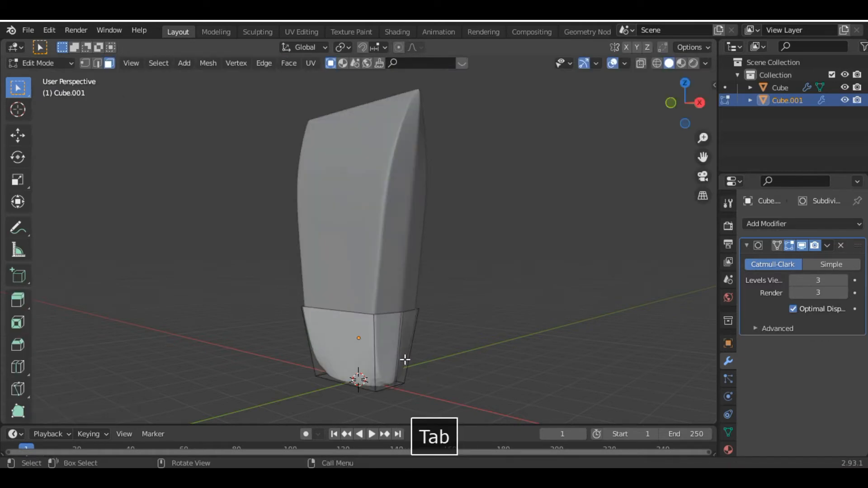
key(ctrl+r)
click(377, 344)
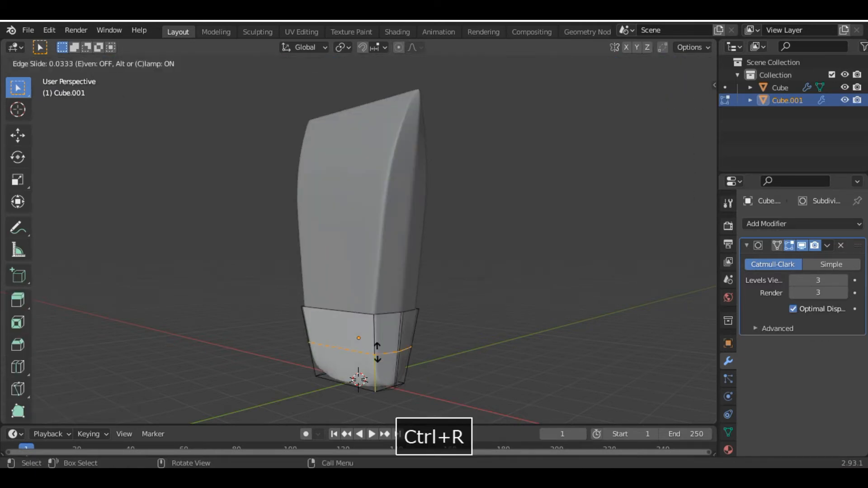
click(384, 391)
middle_drag(494, 355, 481, 356)
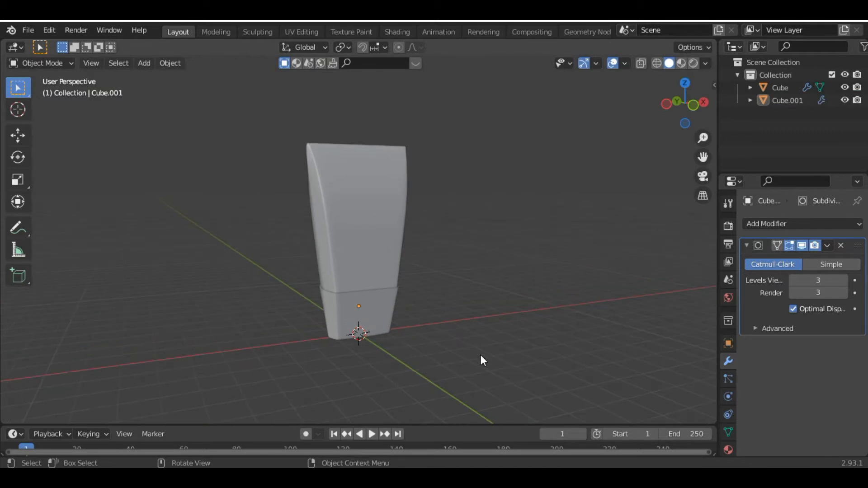
Give the upper tube body a new material with a light blue base color.
click(397, 257)
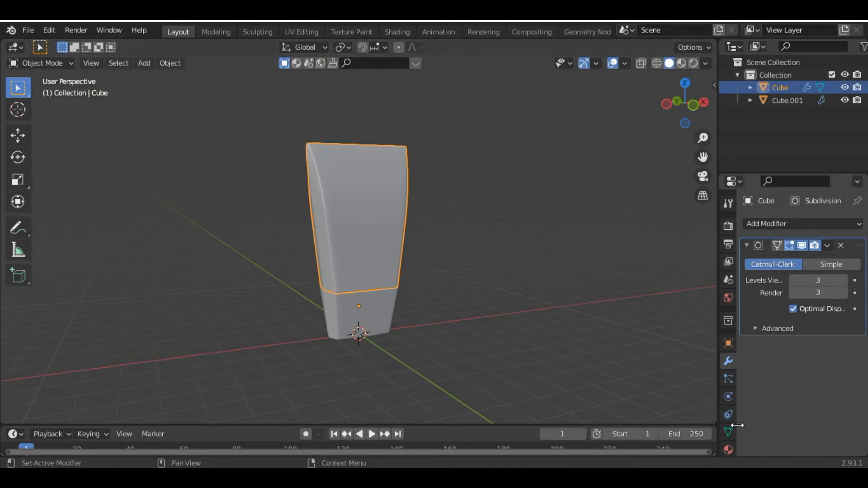
click(728, 450)
click(792, 280)
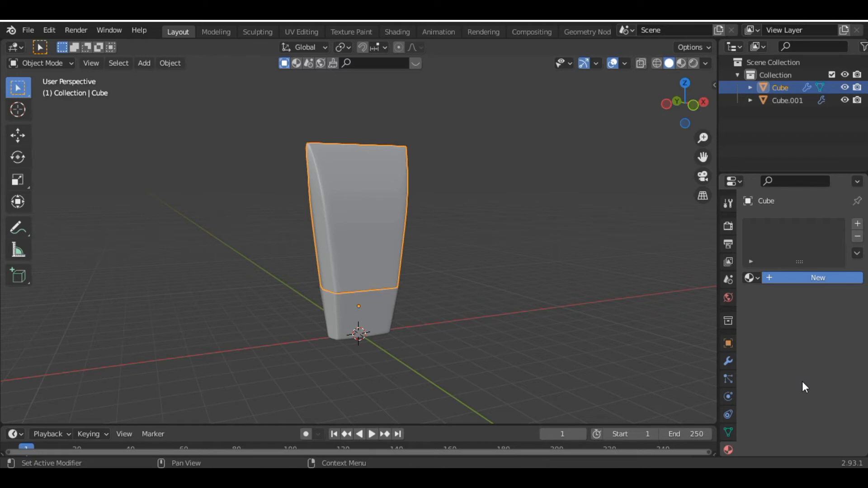
drag(785, 257, 787, 254)
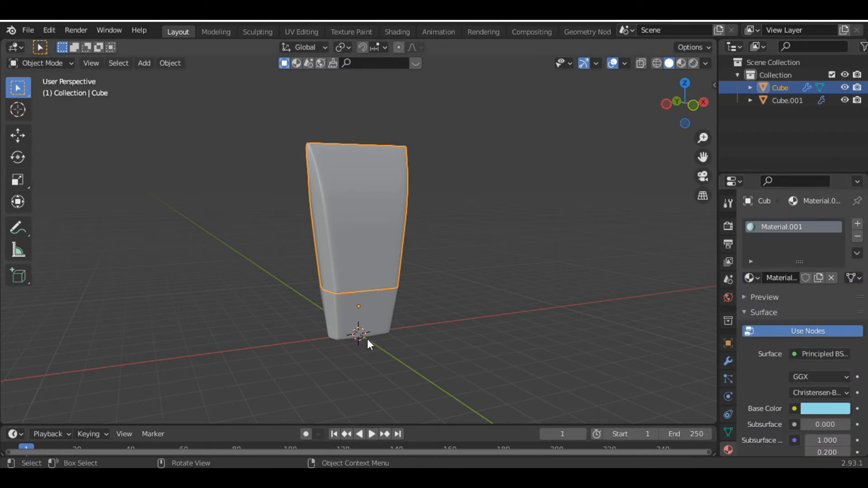
Give the bottom cap a new material with a dark navy blue base color.
click(364, 322)
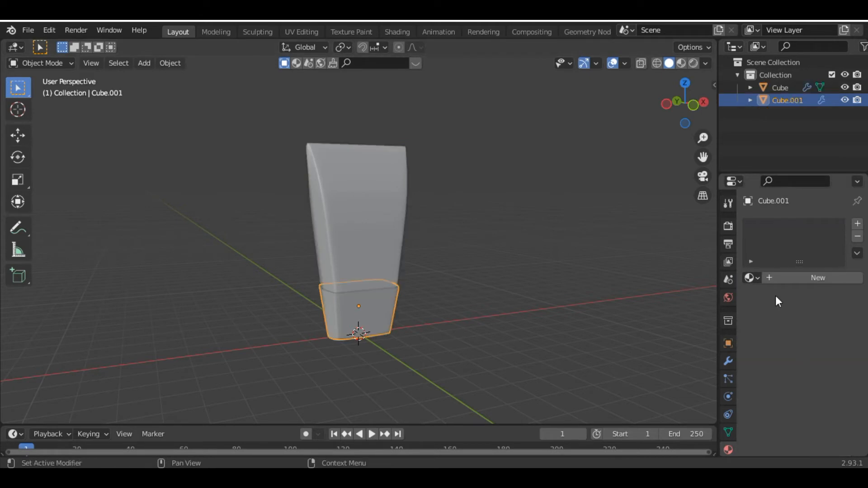
click(802, 274)
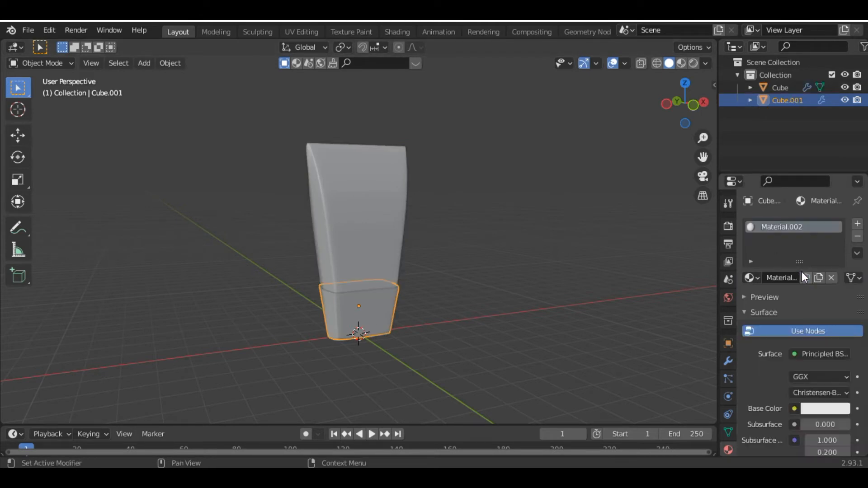
click(812, 408)
mouse_move(791, 283)
mouse_down()
mouse_move(807, 254)
mouse_move(840, 269)
mouse_move(840, 287)
mouse_up()
click(417, 329)
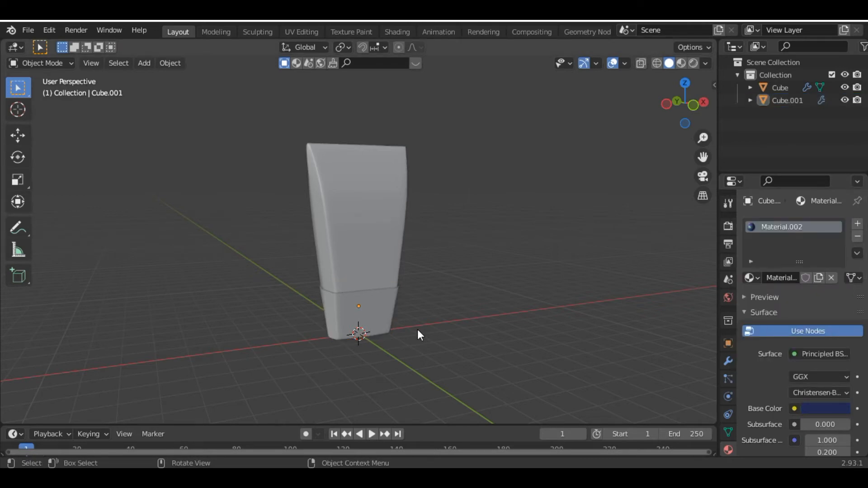
Select the tube body and the cap together, with the cap active, and join them into one object.
click(376, 299)
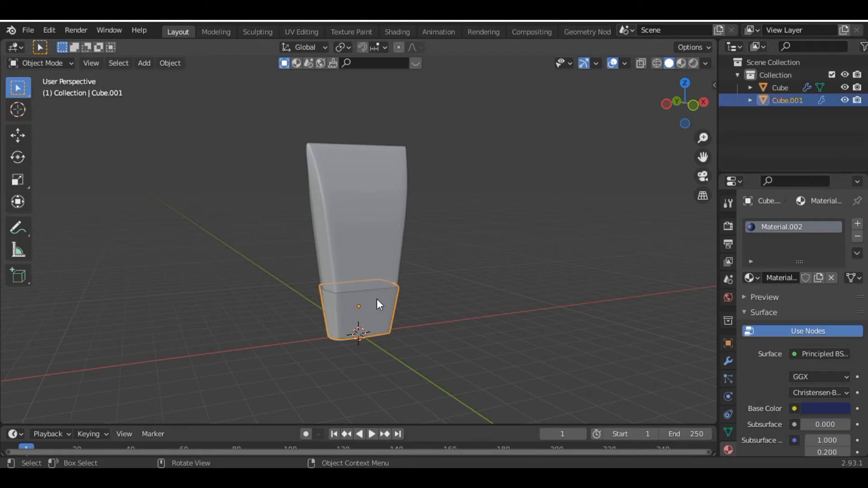
click(379, 187)
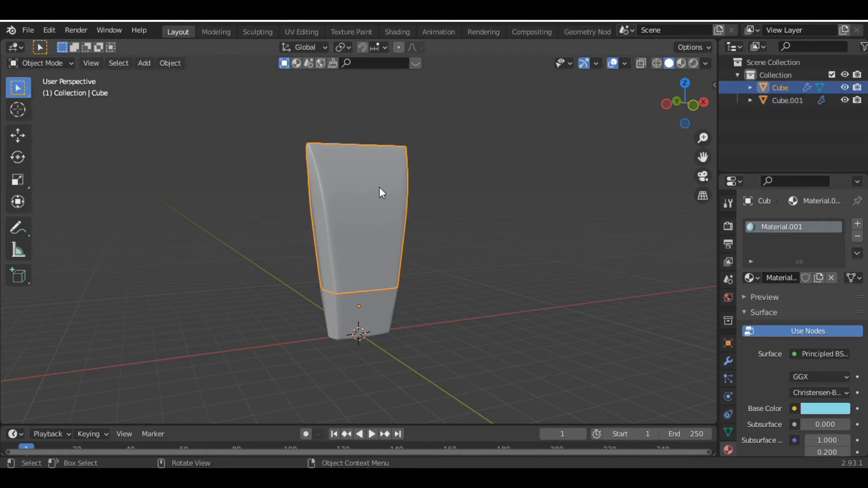
shift+click(377, 301)
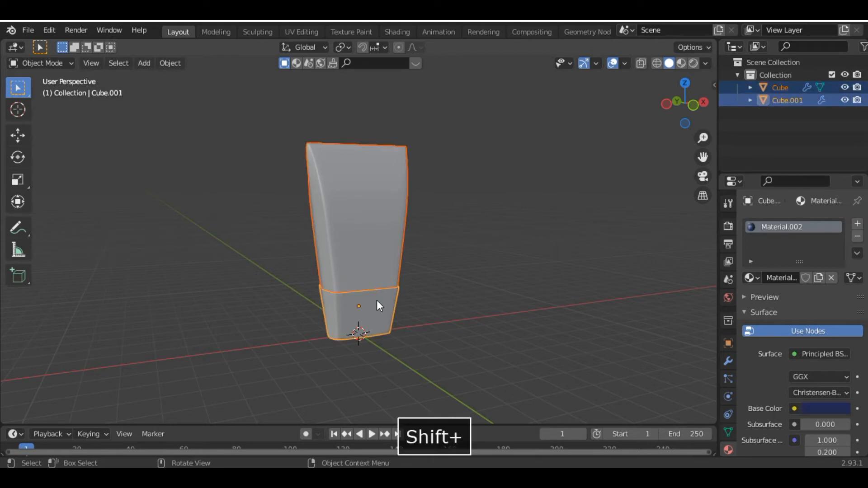
key(ctrl+j)
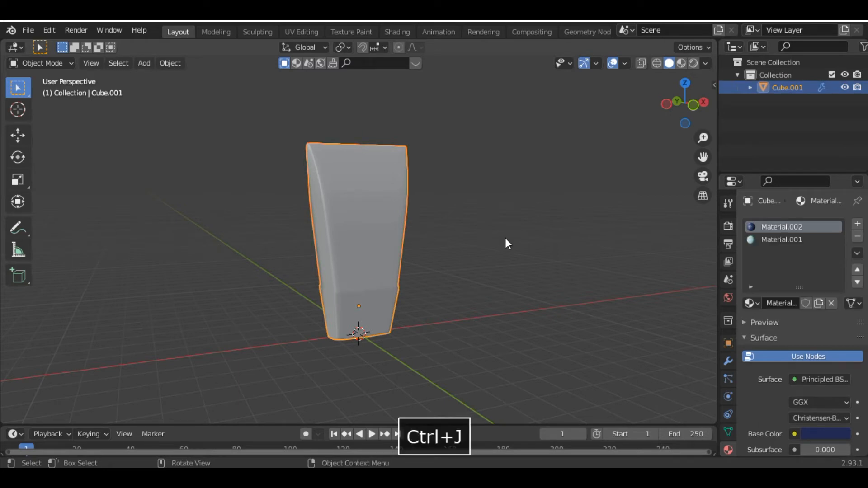
In front view, add an armature at the base of the joined tube and enter Edit Mode on it.
key(KP_1)
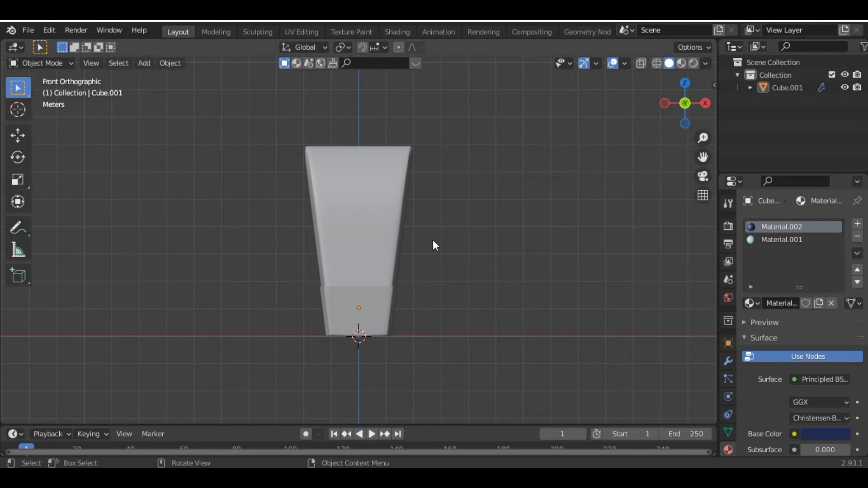
key(shift+a)
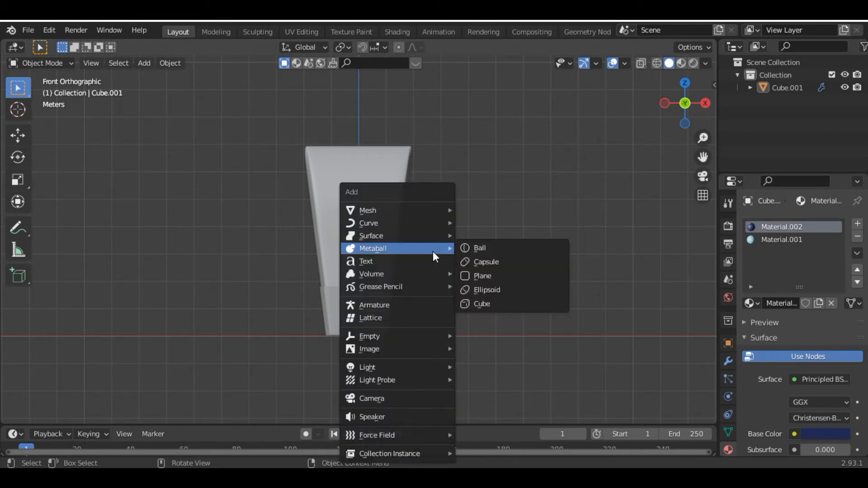
click(406, 308)
key(Tab)
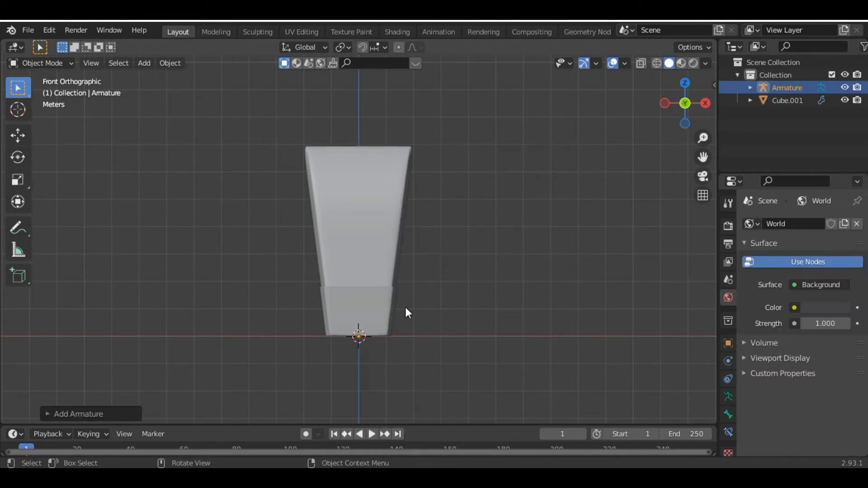
In wireframe display, move the armature's single bone down along Z by about 1 m, below the tube's base.
click(656, 63)
scroll(384, 295, up, 5)
scroll(384, 294, down, 5)
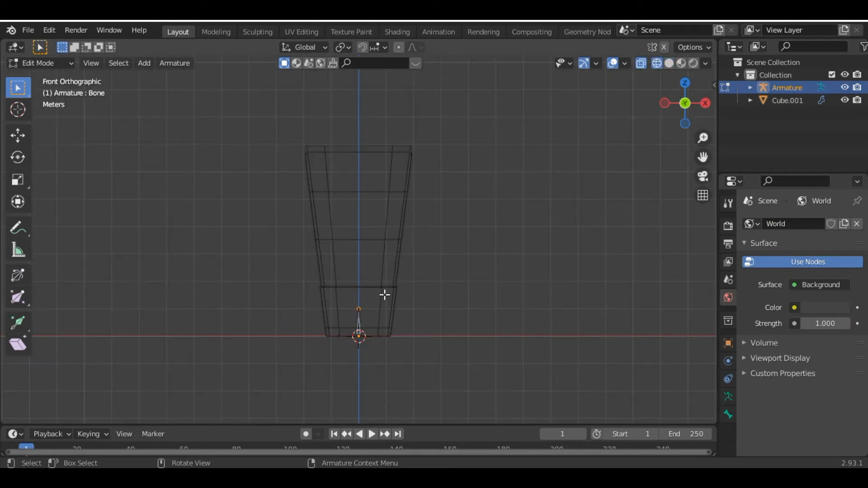
key(a)
key(g)
key(z)
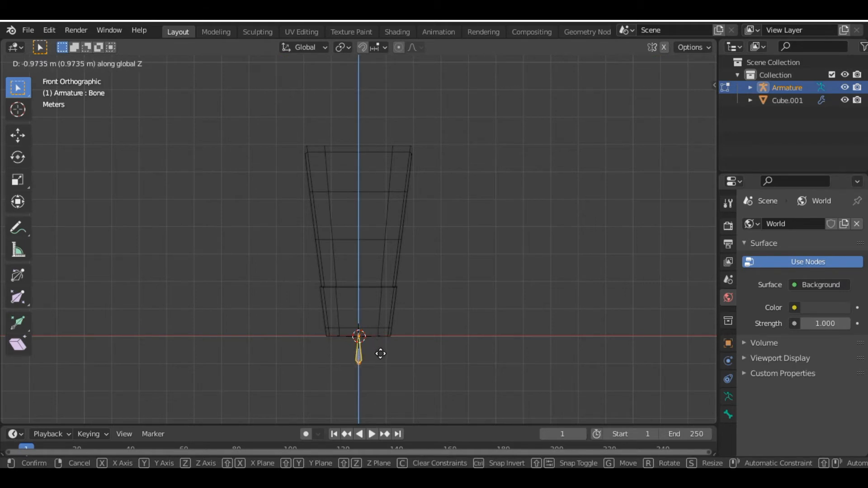
click(382, 353)
scroll(382, 353, up, 1)
scroll(381, 353, down, 1)
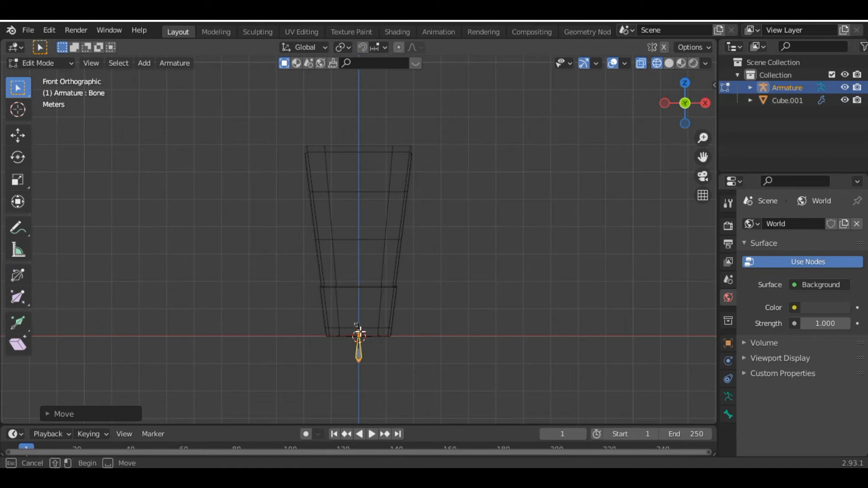
Extrude two bones upward along Z from the root bone, the first about 3.4 m long and the second reaching the tube's top end.
key(alt+a)
scroll(388, 317, down, 1)
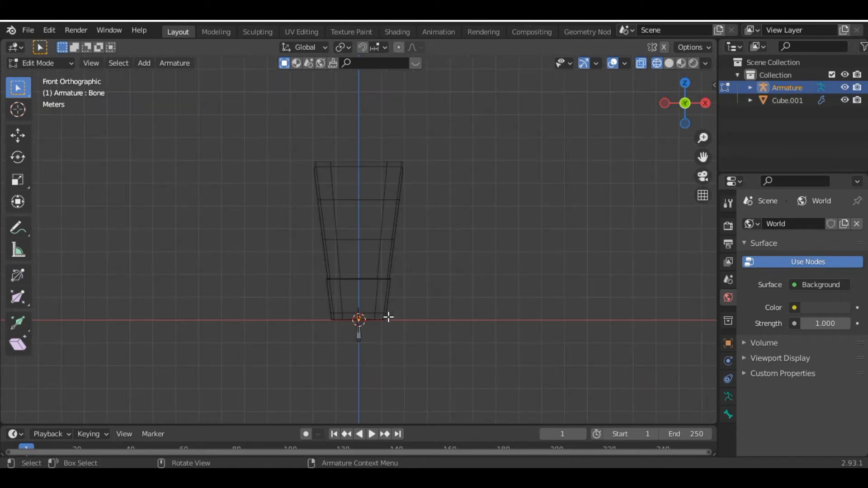
key(e)
key(z)
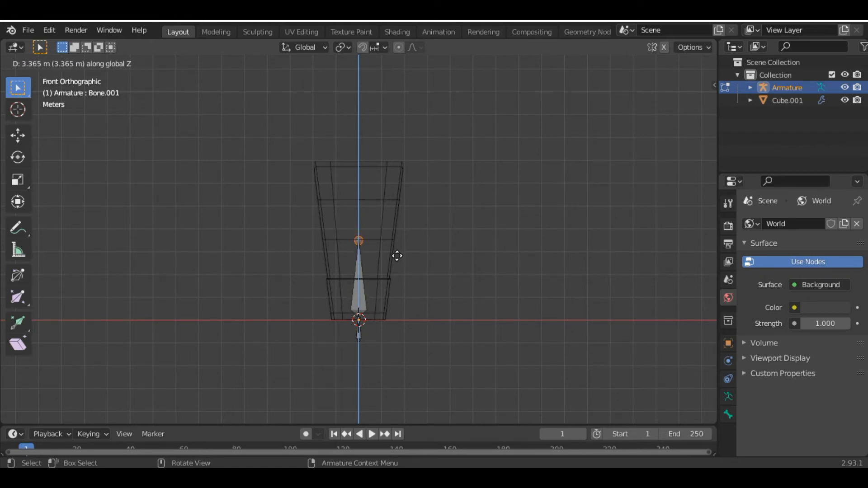
click(398, 256)
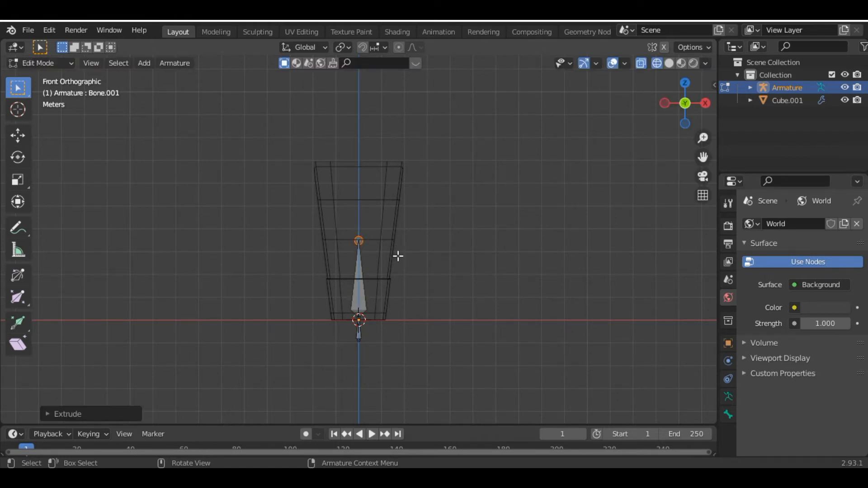
key(e)
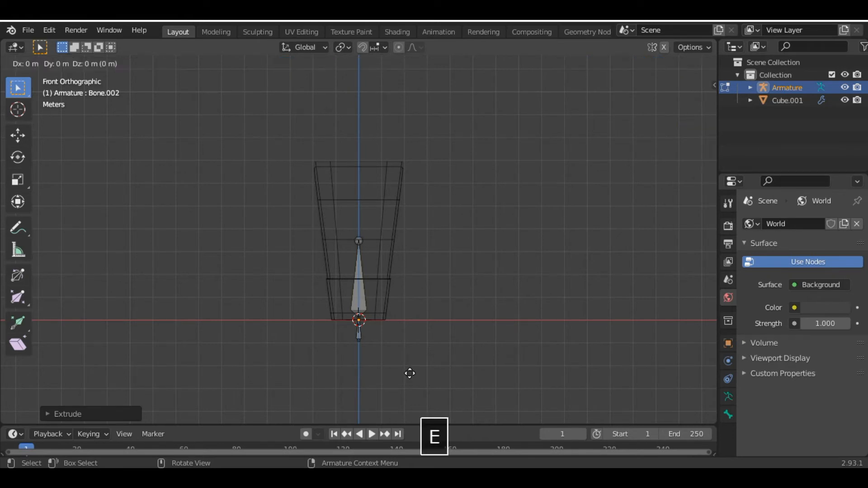
key(z)
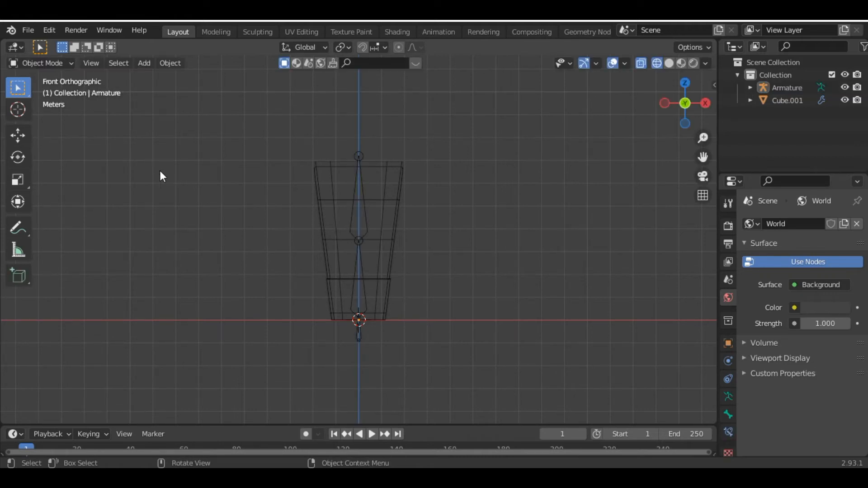
Look up the Wiggle Bone add-on in the preferences by searching for "wigg", and close the preferences.
click(48, 32)
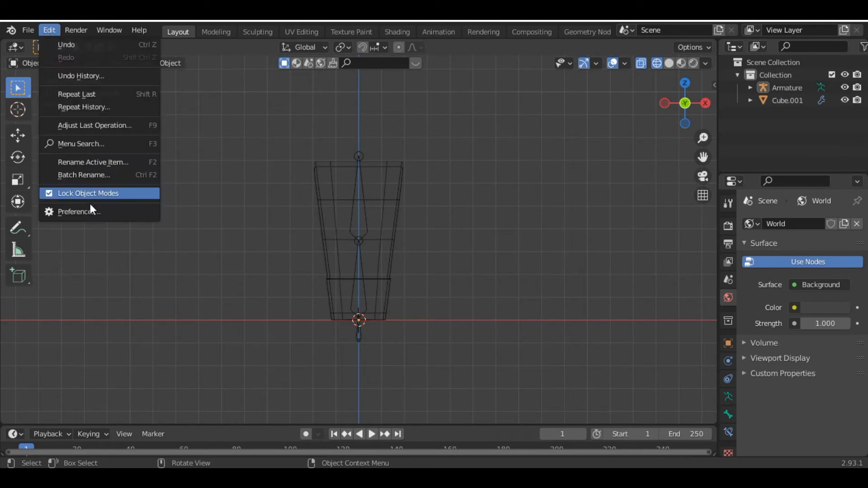
click(89, 211)
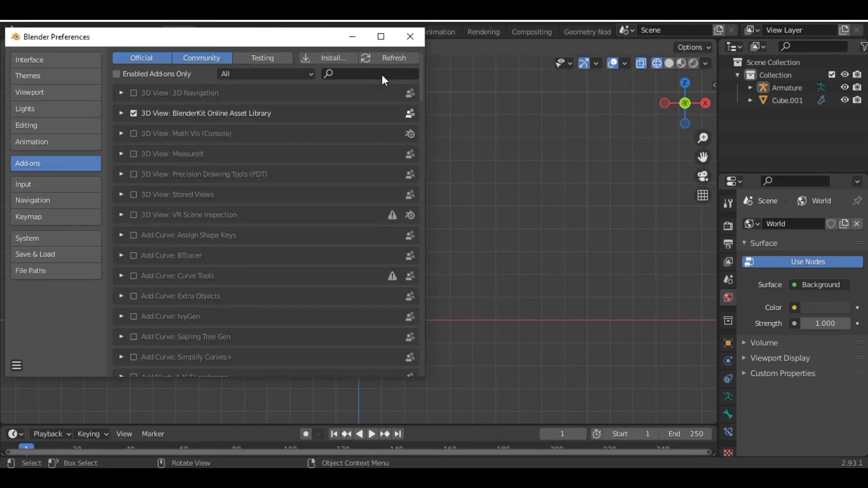
click(382, 75)
text(wigg)
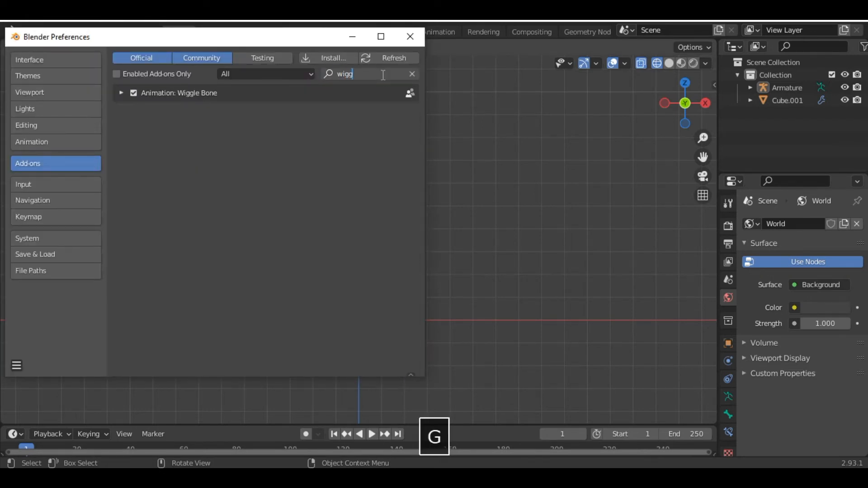
click(410, 35)
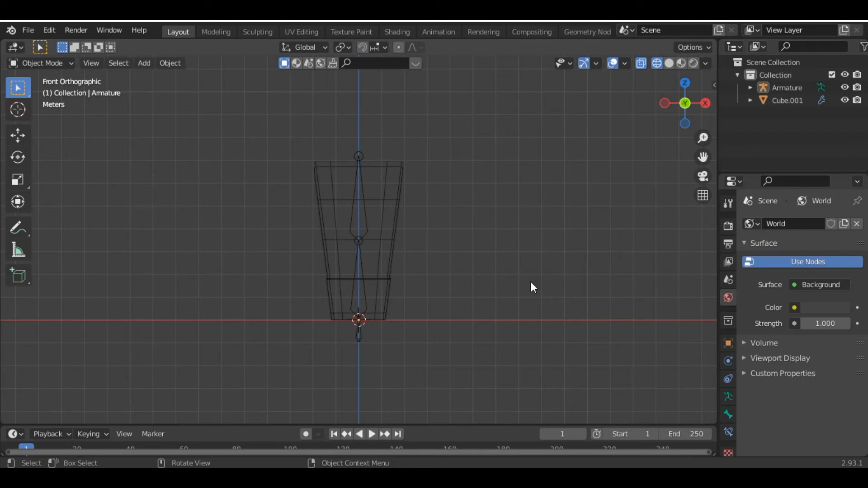
scroll(396, 272, up, 2)
click(669, 63)
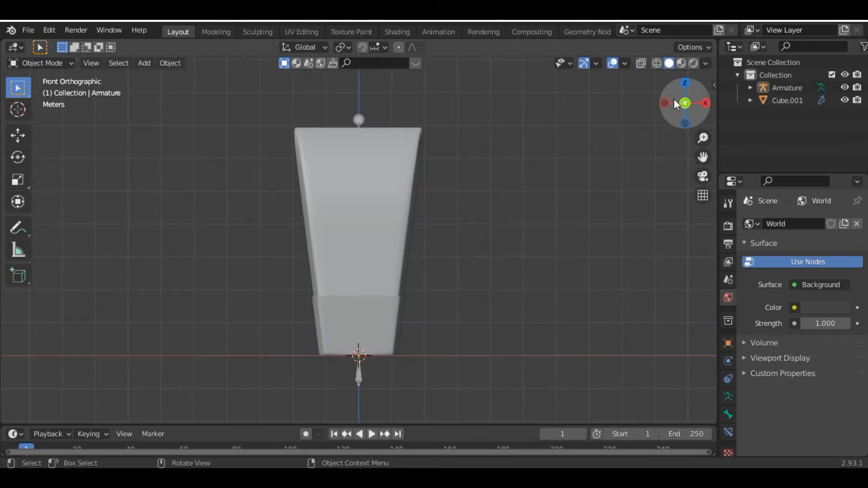
drag(679, 118, 686, 102)
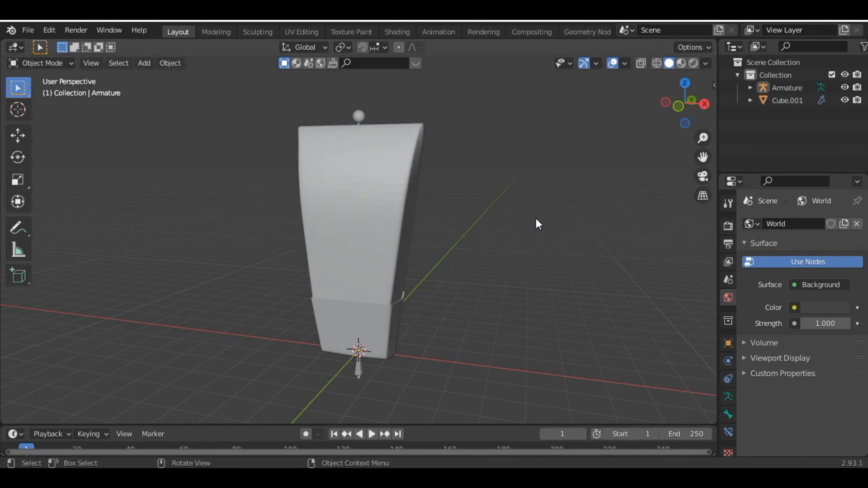
key(End)
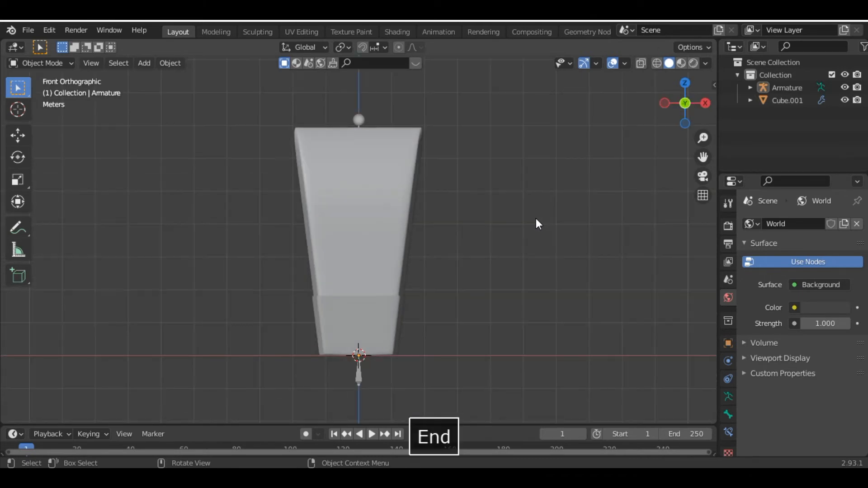
click(657, 64)
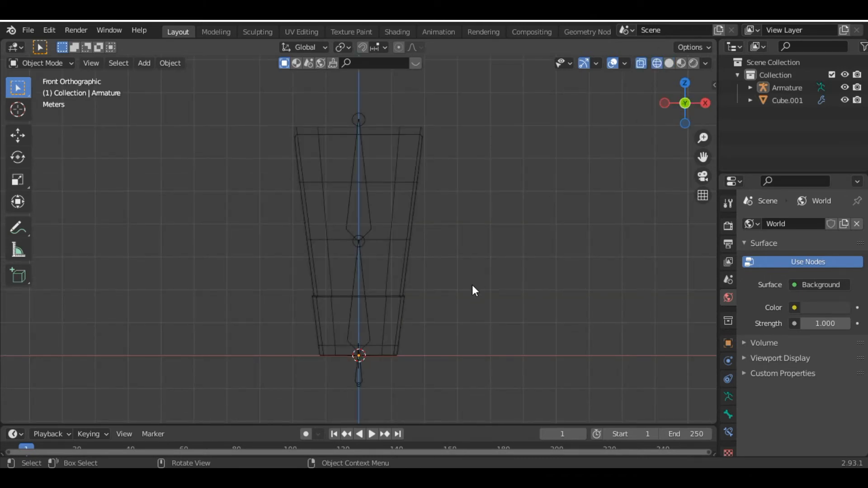
Parent the tube mesh to the armature using Armature Deform With Automatic Weights.
click(416, 160)
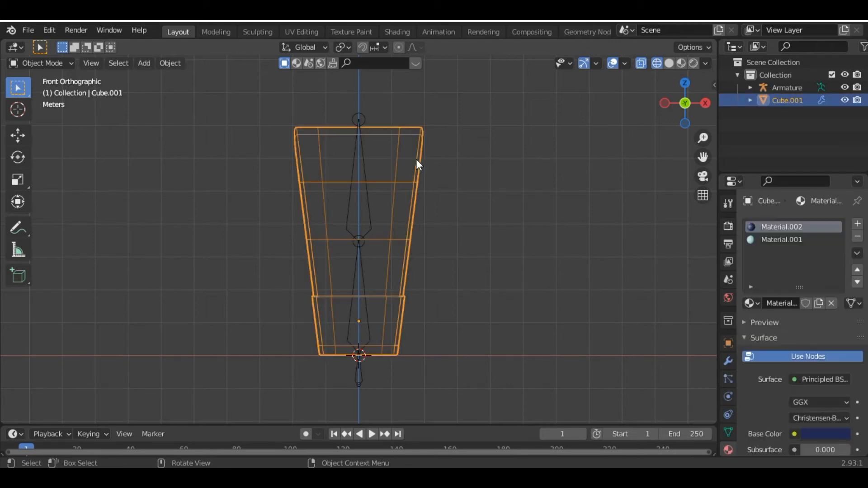
shift+click(358, 378)
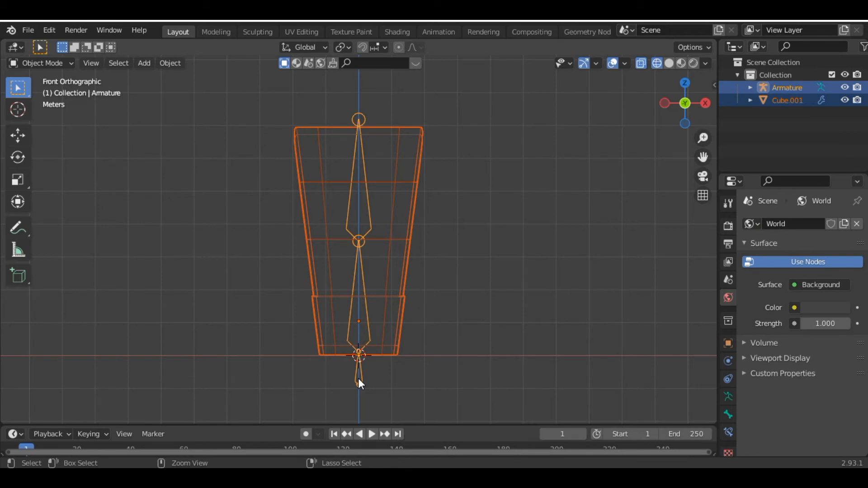
key(ctrl+p)
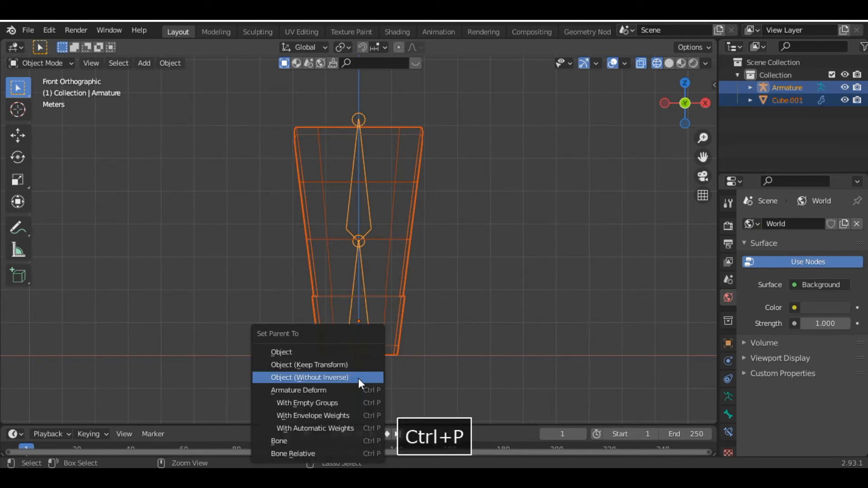
click(343, 429)
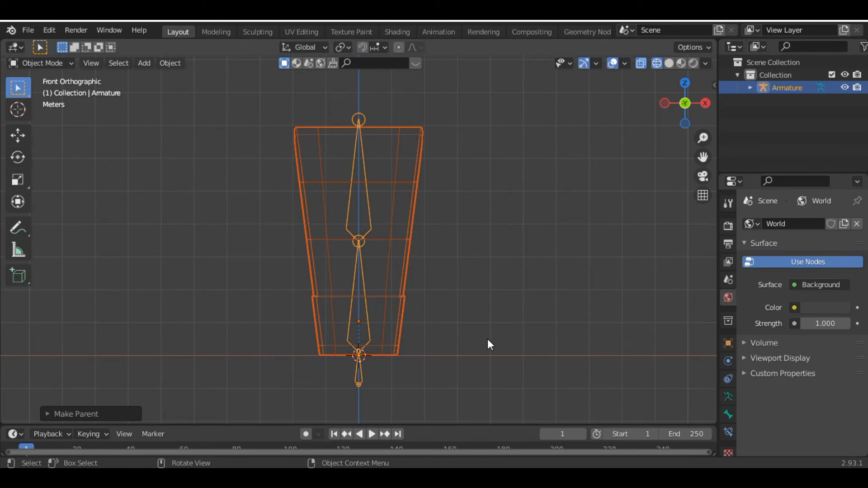
Enable Wiggle Armature for the armature and, in Pose Mode, enable Wiggle Bone with the two upper bones selected.
click(821, 87)
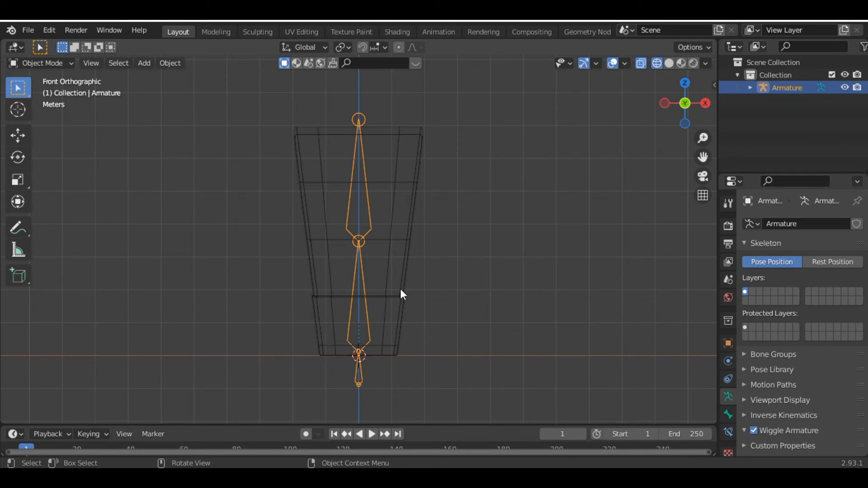
click(44, 64)
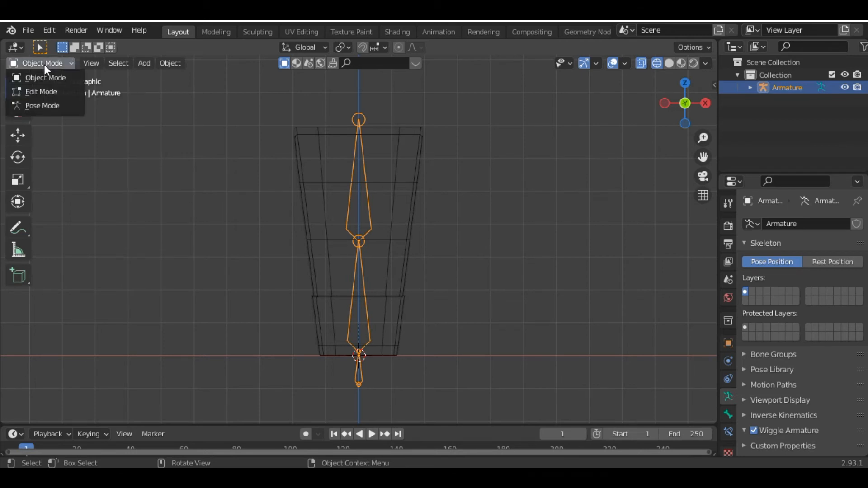
click(45, 107)
click(357, 323)
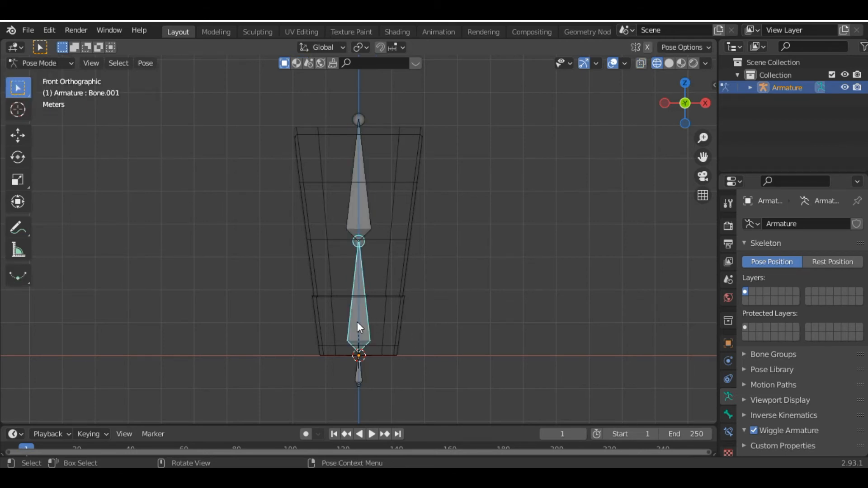
shift+click(357, 228)
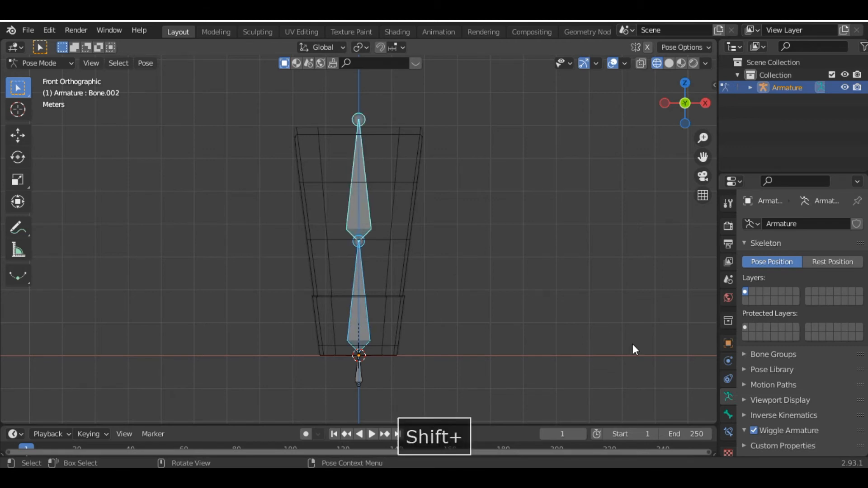
click(729, 414)
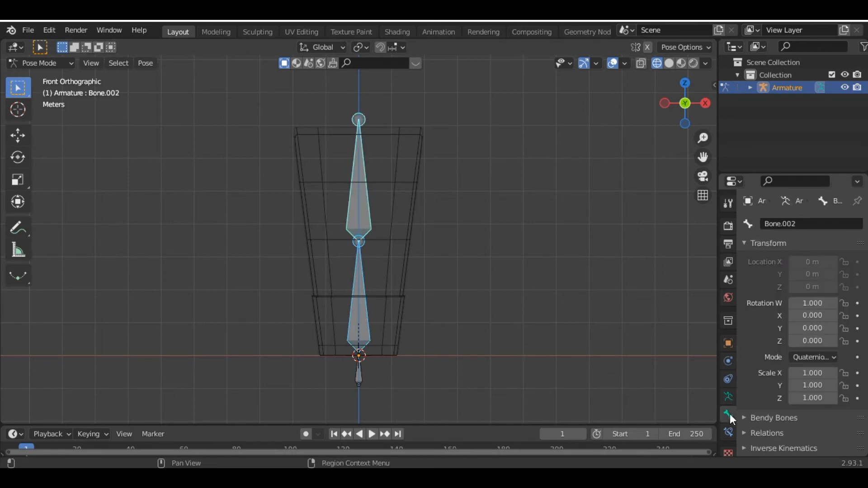
scroll(789, 392, down, 8)
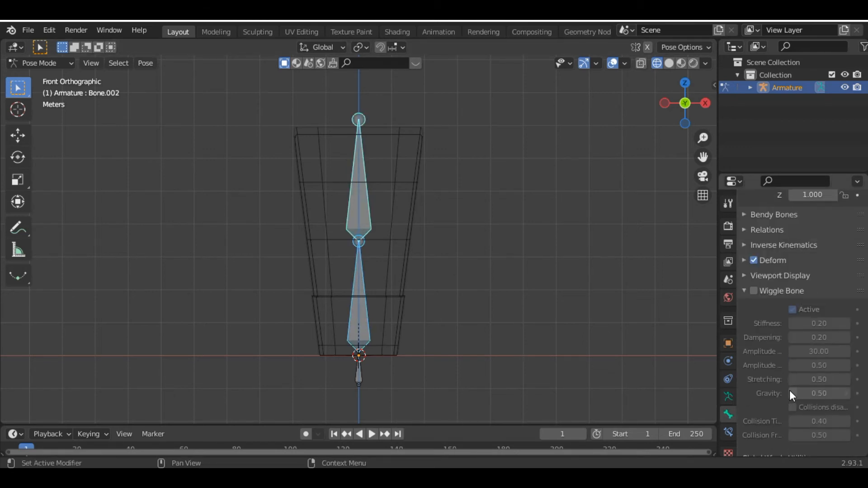
click(755, 290)
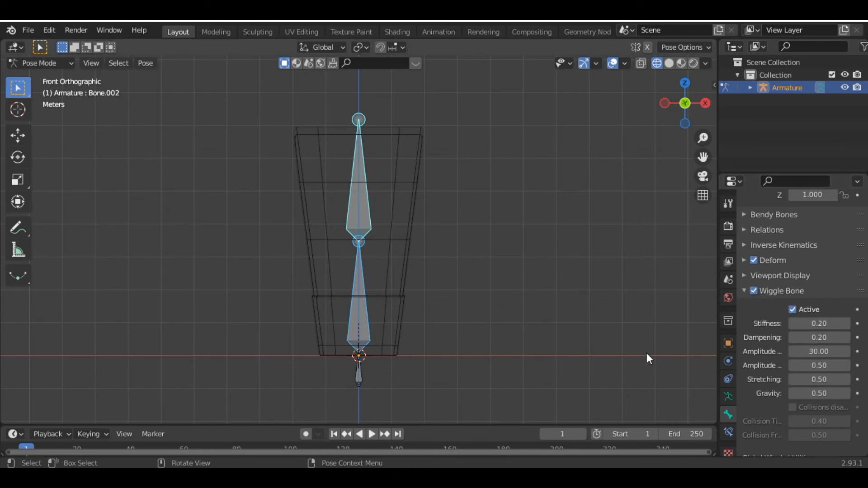
click(729, 397)
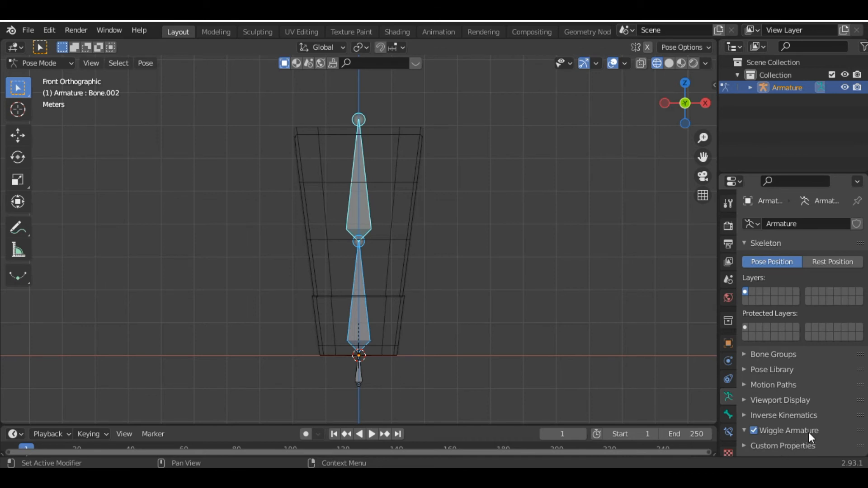
click(539, 280)
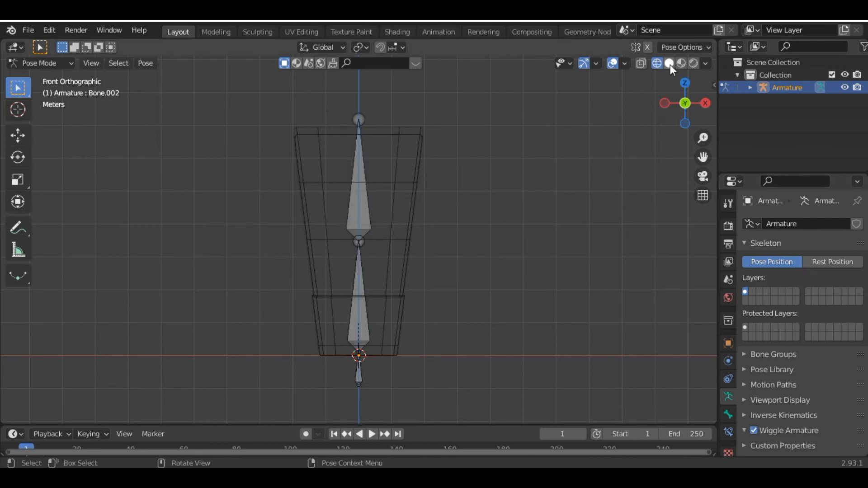
Try moving the small root bone about 1.8 m toward negative X to test the rig, and undo the move.
click(361, 378)
key(g)
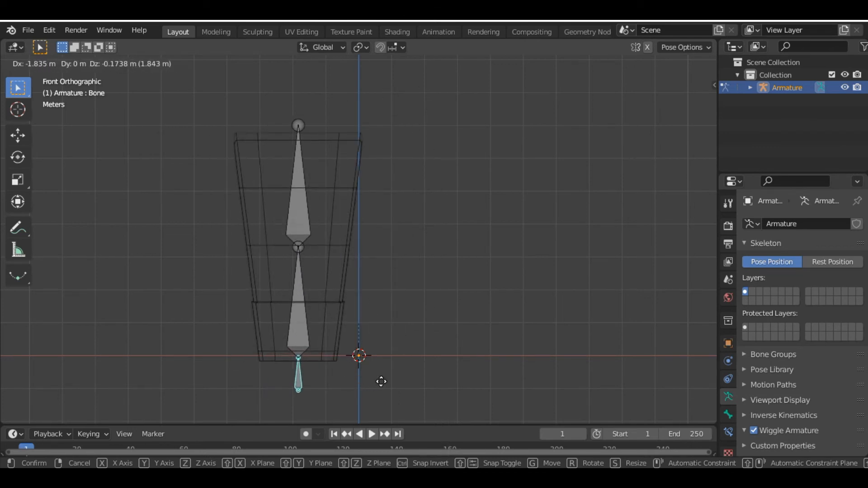
click(381, 382)
right_click(381, 381)
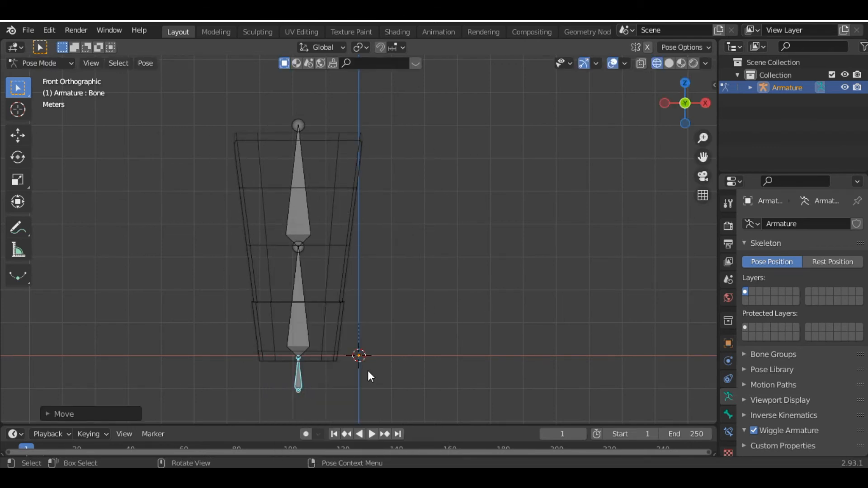
key(ctrl+z)
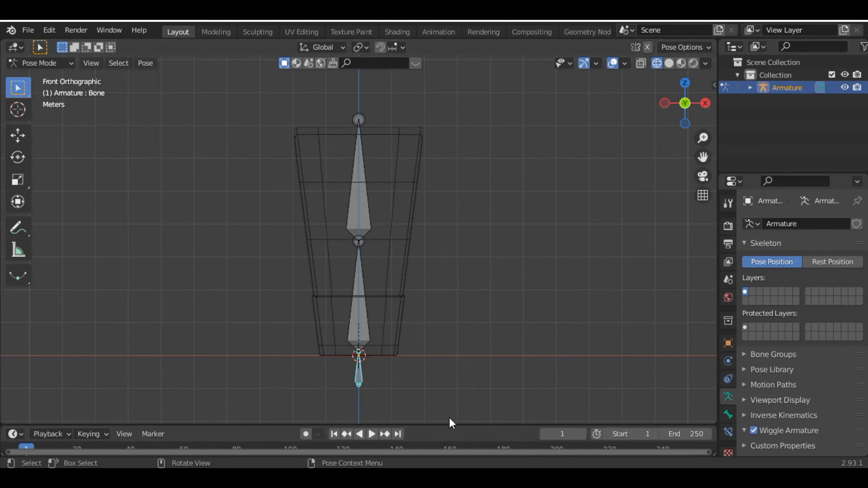
Enlarge the timeline and test the wiggle motion by moving the root bone along X during playback, returning it to its starting place.
drag(427, 426, 432, 403)
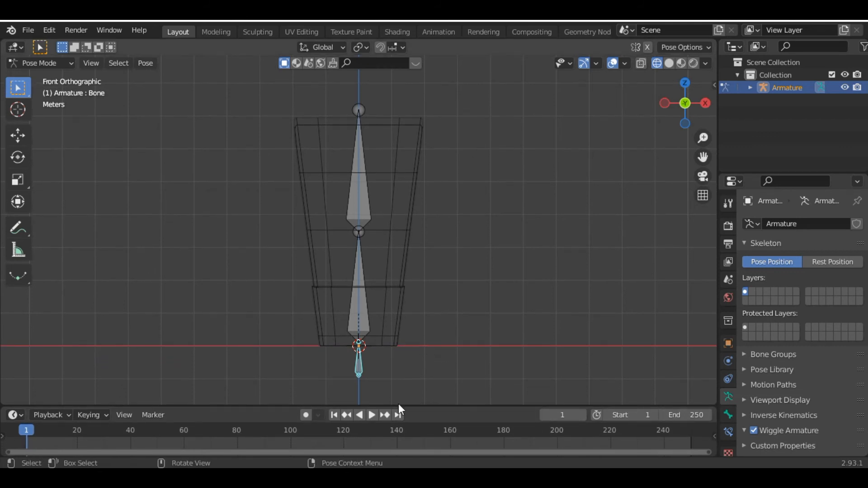
key(space)
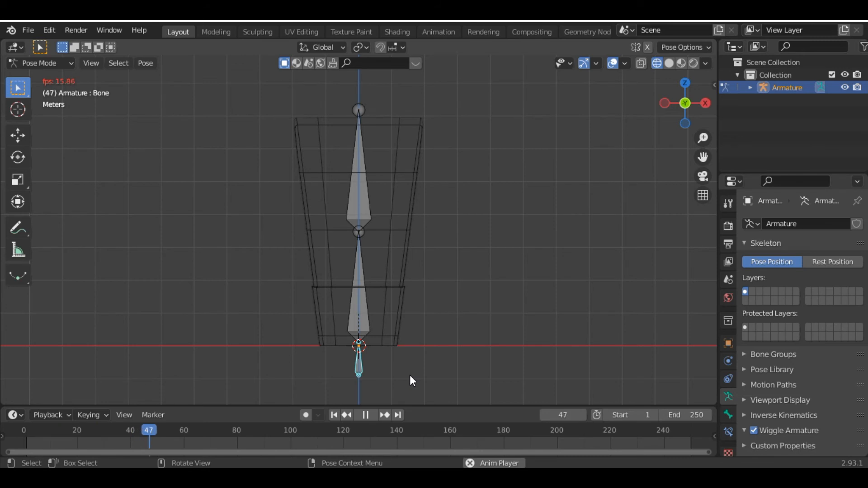
key(g)
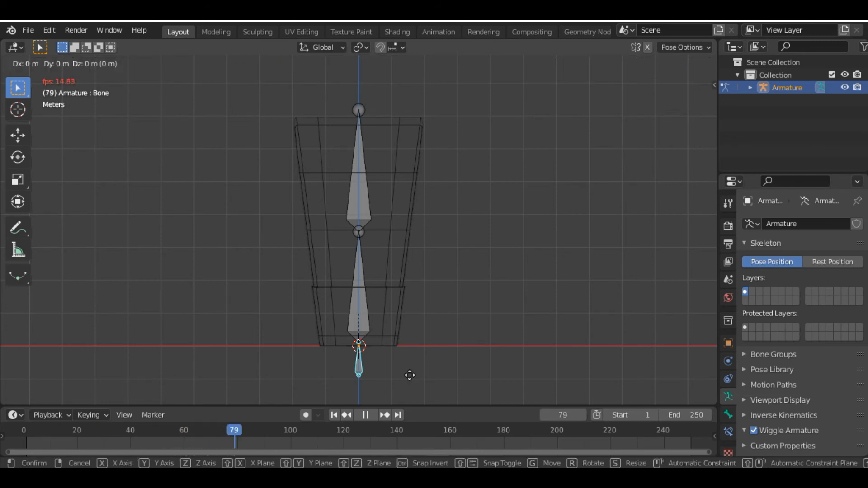
key(x)
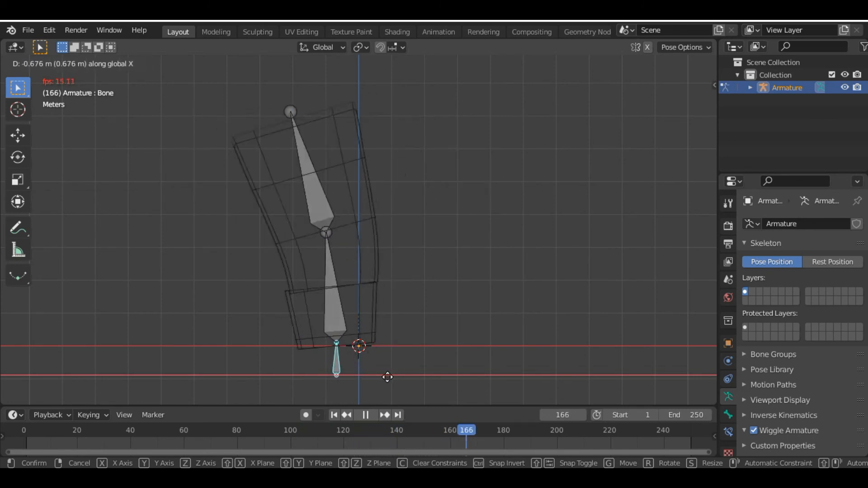
key(space)
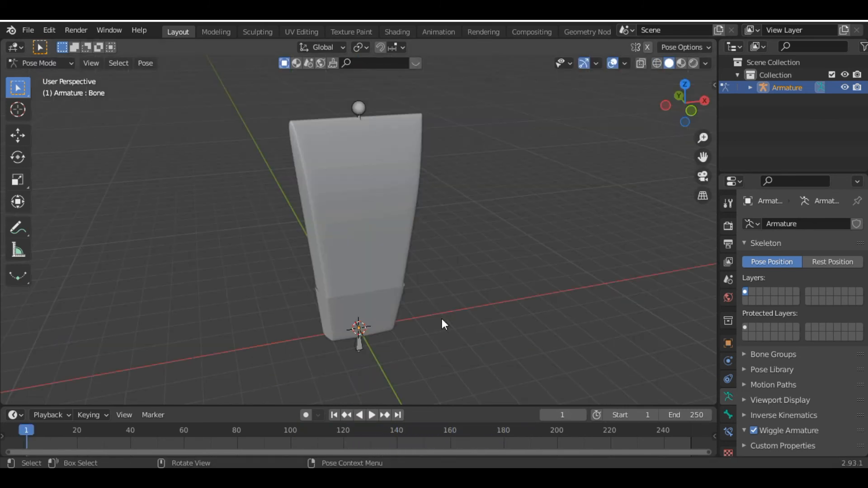
Return the armature to Object Mode, select the tube mesh and apply Shade Smooth to it.
click(367, 213)
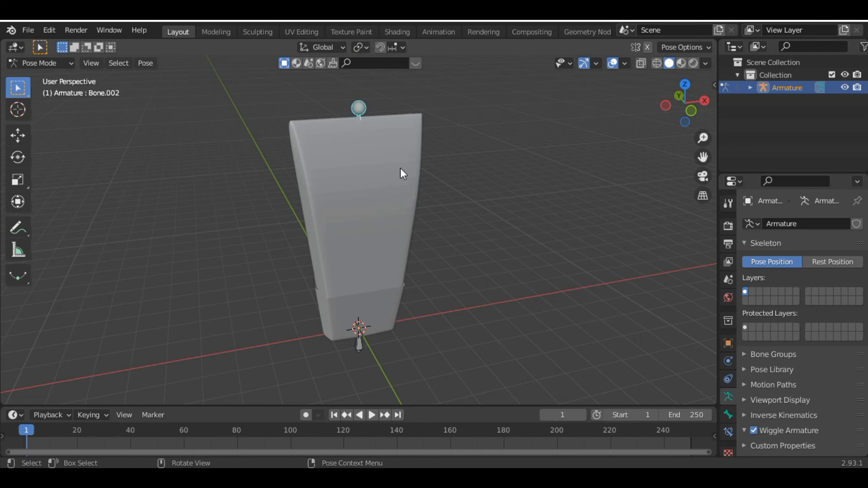
click(58, 61)
click(62, 77)
click(360, 212)
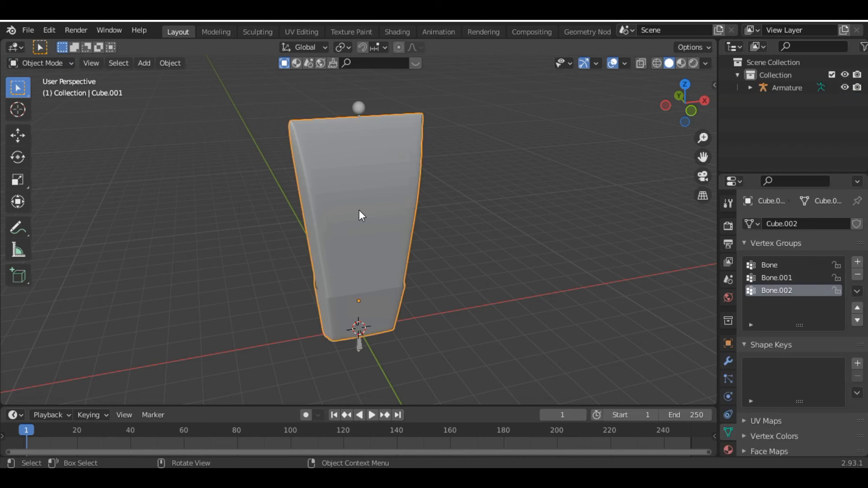
right_click(360, 215)
click(360, 211)
scroll(514, 245, down, 8)
scroll(515, 245, up, 5)
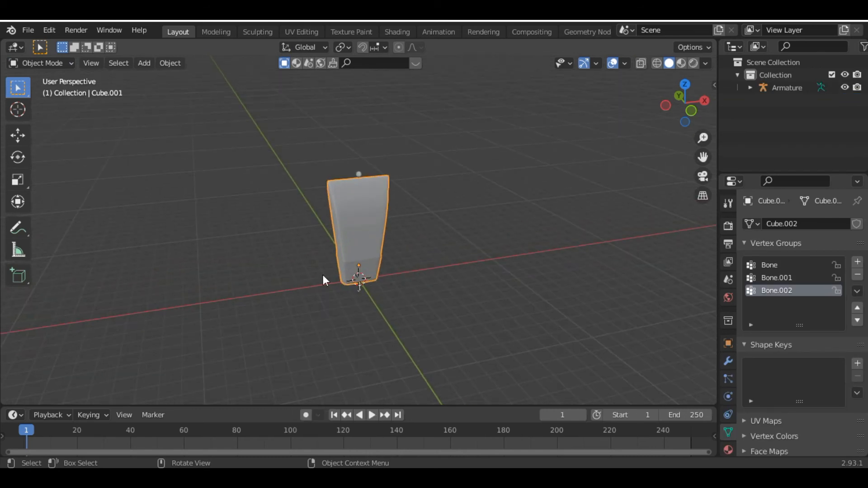
Add a mesh plane under the tube and scale it up about 19 times as the floor.
key(shift+a)
mouse_move(315, 179)
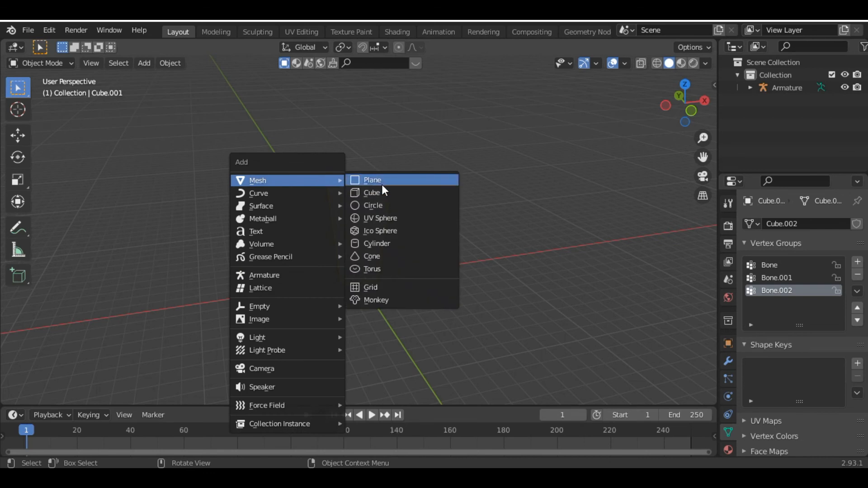
click(381, 184)
key(s)
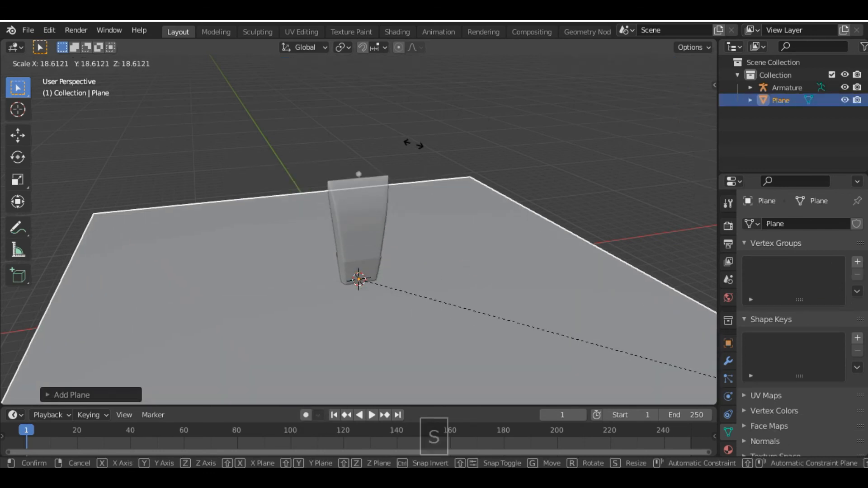
click(72, 258)
scroll(317, 180, up, 3)
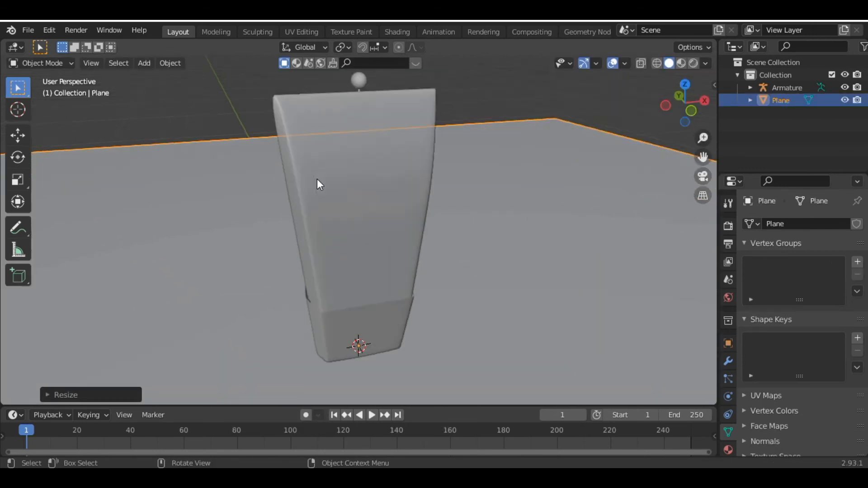
scroll(317, 181, down, 3)
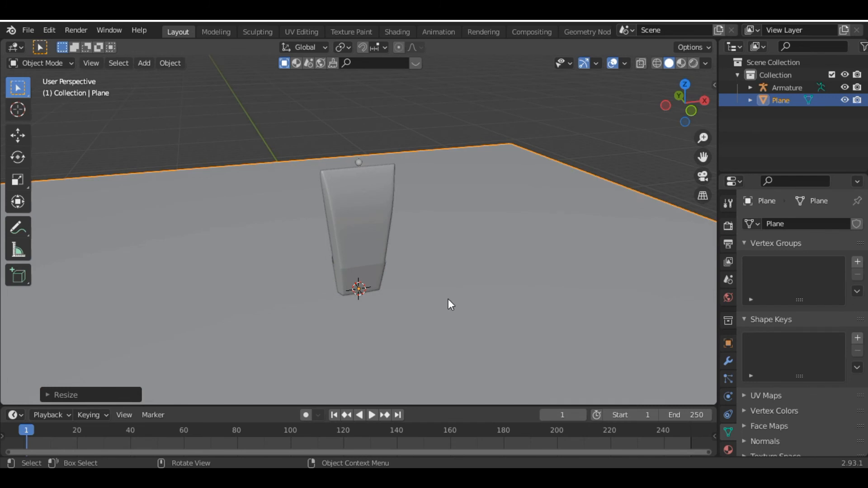
Add a camera and align it to the current view so it frames the tube from slightly above.
key(shift+a)
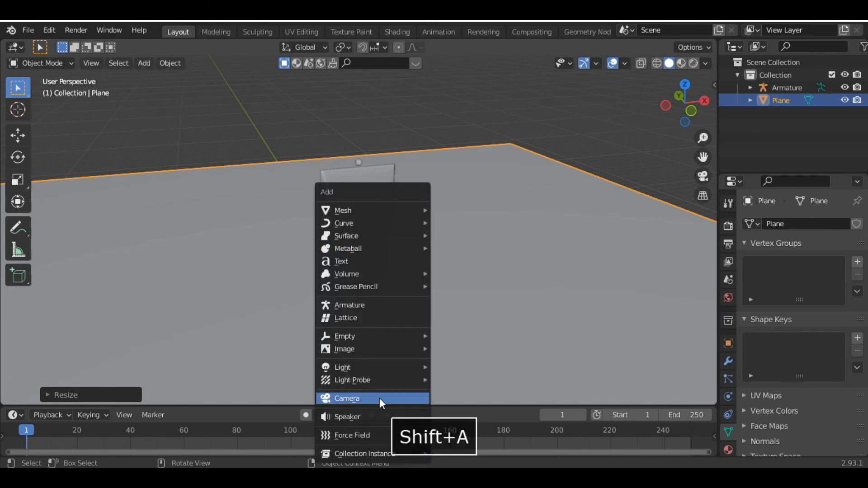
click(379, 398)
middle_drag(389, 235, 399, 202)
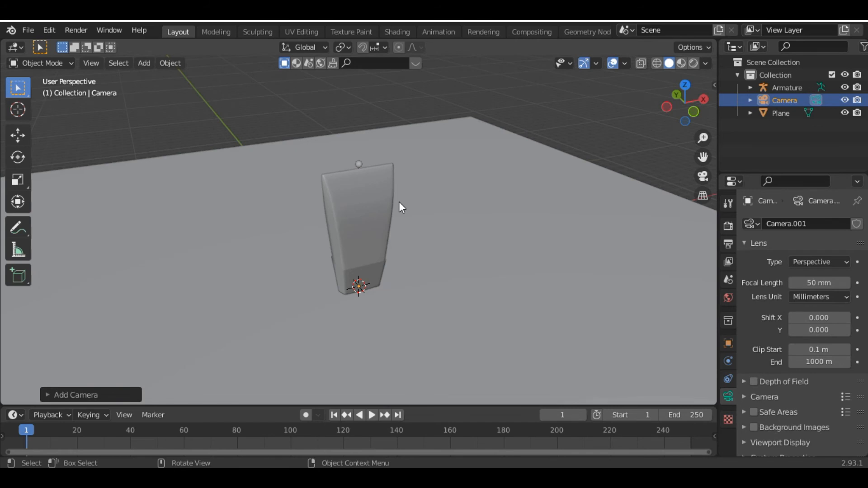
key(ctrl+alt+KP_0)
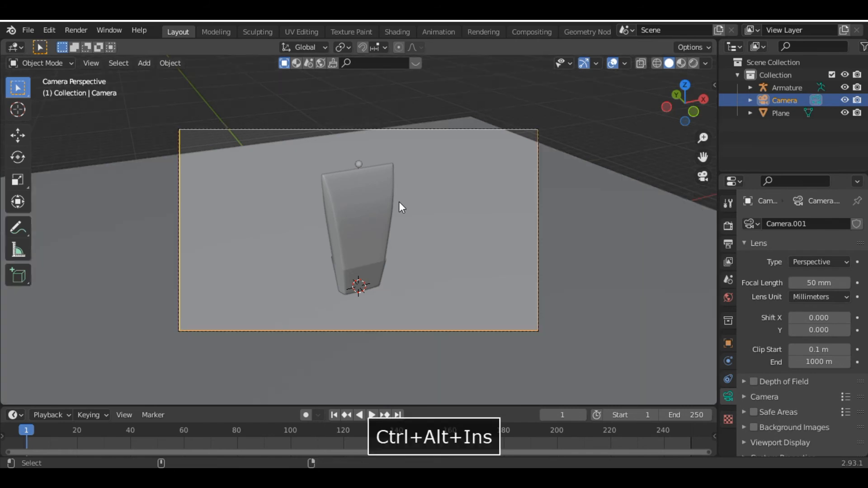
Scale the floor plane up about 3.5 times so it fills the whole camera frame.
click(578, 224)
key(s)
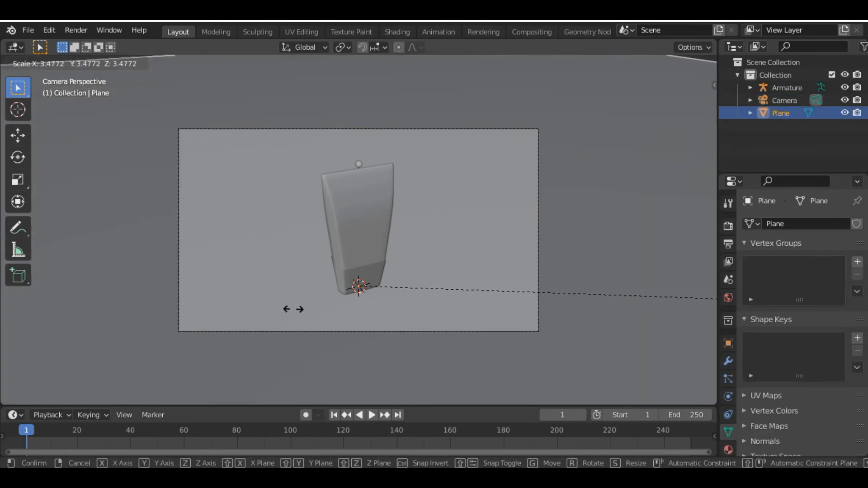
click(291, 309)
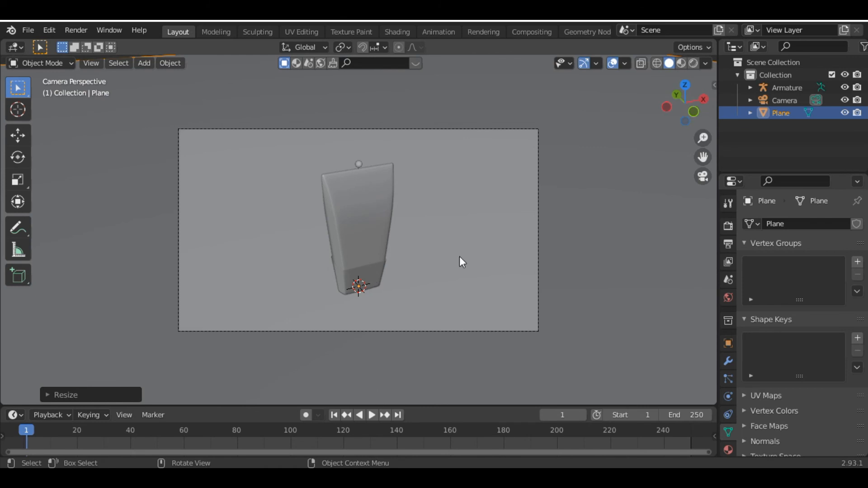
Move the armature toward positive X until the tube lies outside the camera frame.
click(797, 88)
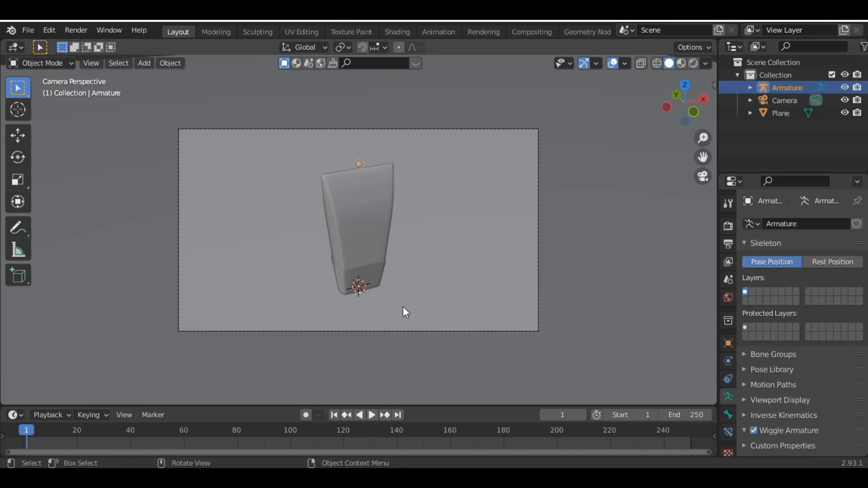
key(g)
key(x)
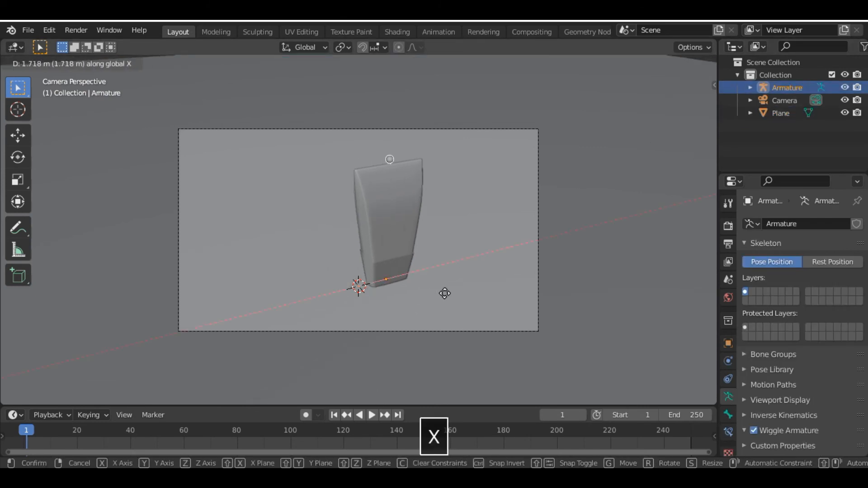
click(631, 248)
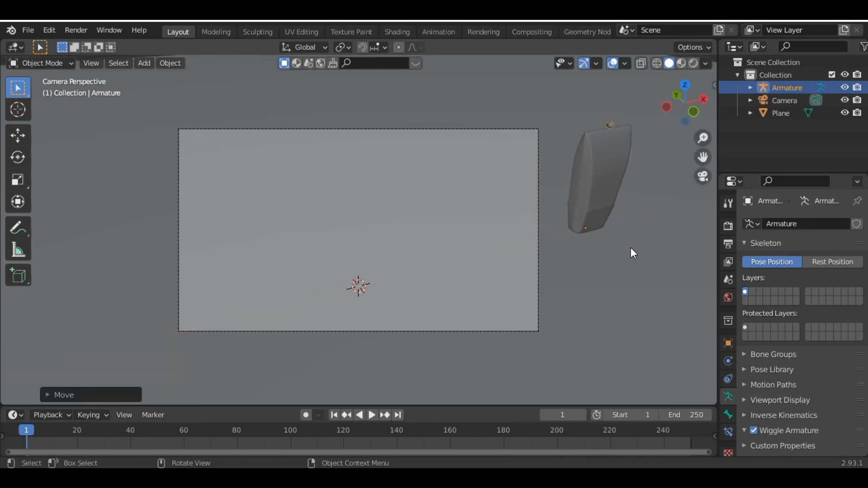
Select the armature and put it in Pose Mode.
click(631, 248)
click(59, 62)
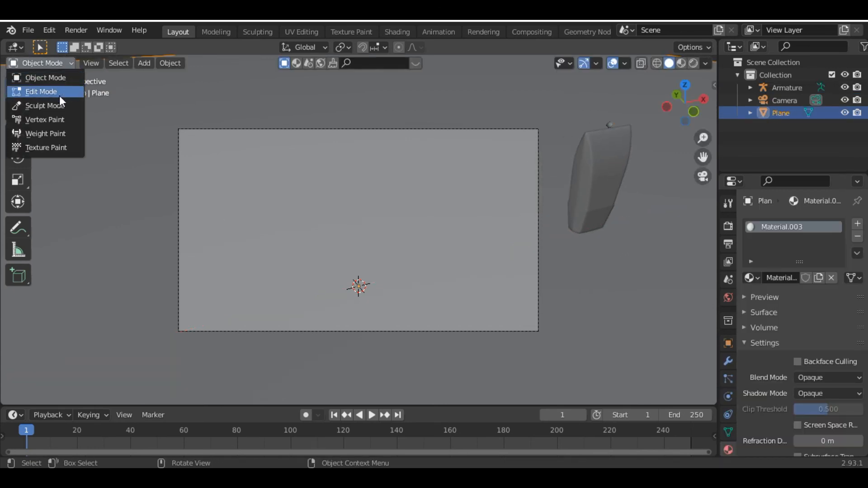
click(598, 190)
click(785, 88)
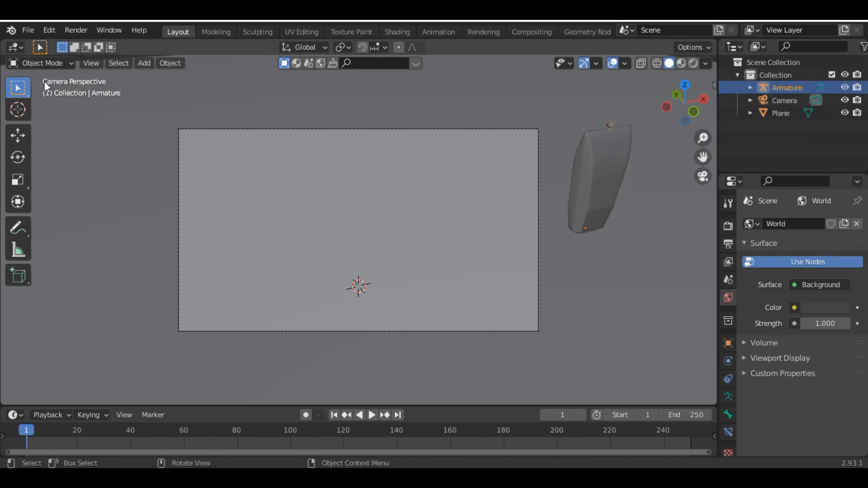
click(51, 64)
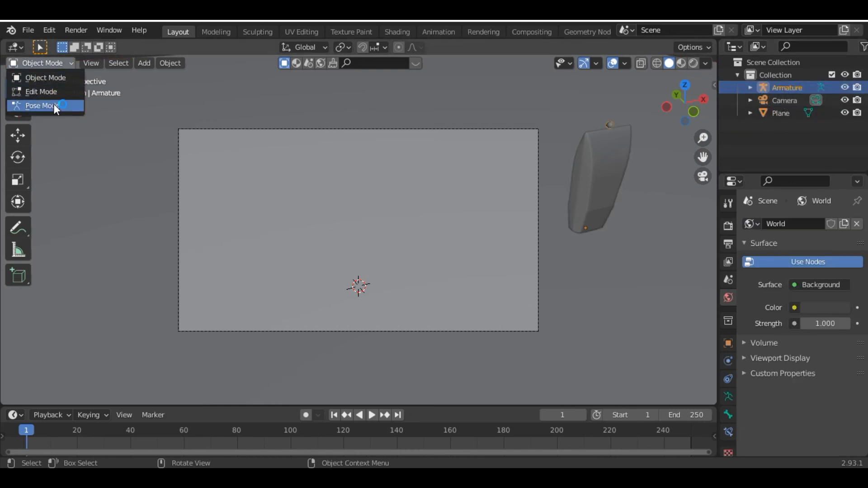
click(54, 105)
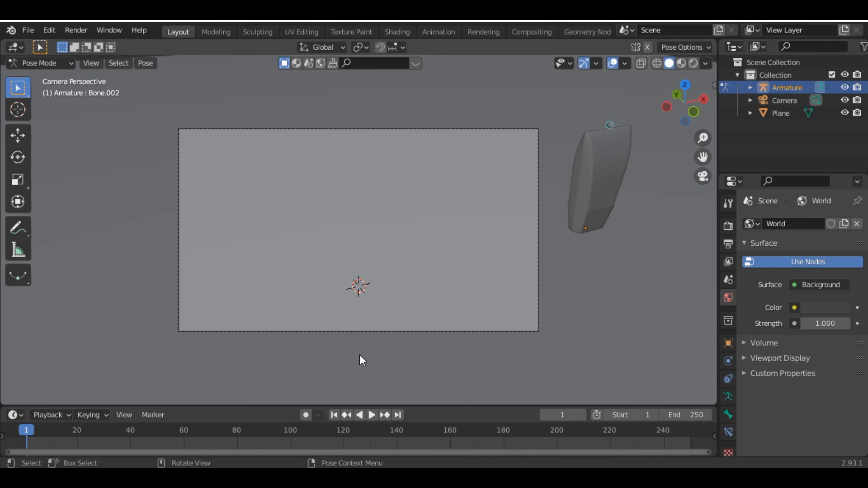
Turn on Auto Keying, select the small root bone below the floor plane, and return to the camera view.
key(ctrl+z)
key(KP_0)
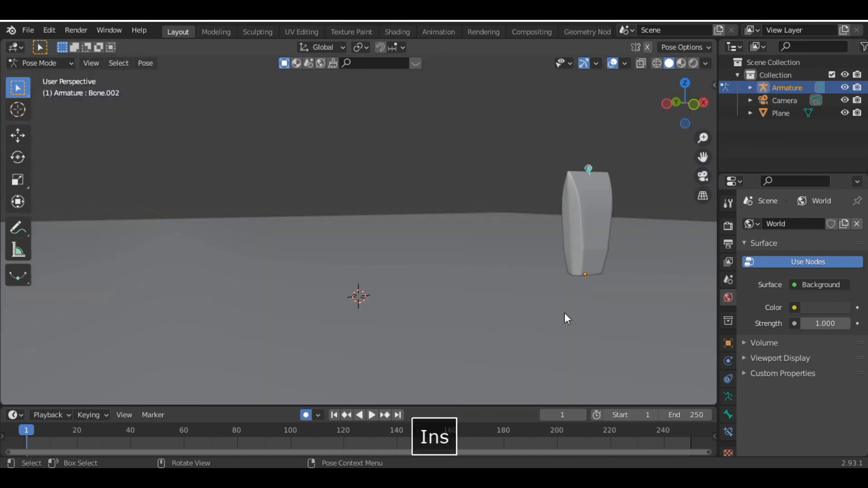
drag(684, 118, 683, 59)
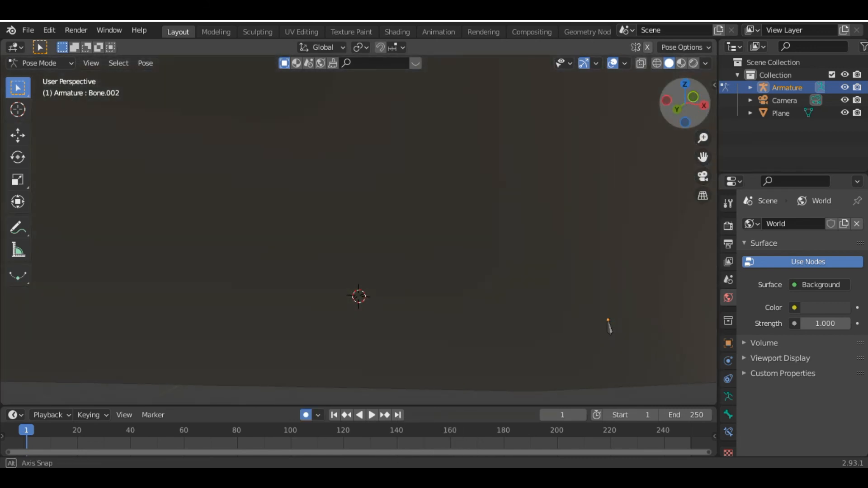
click(609, 333)
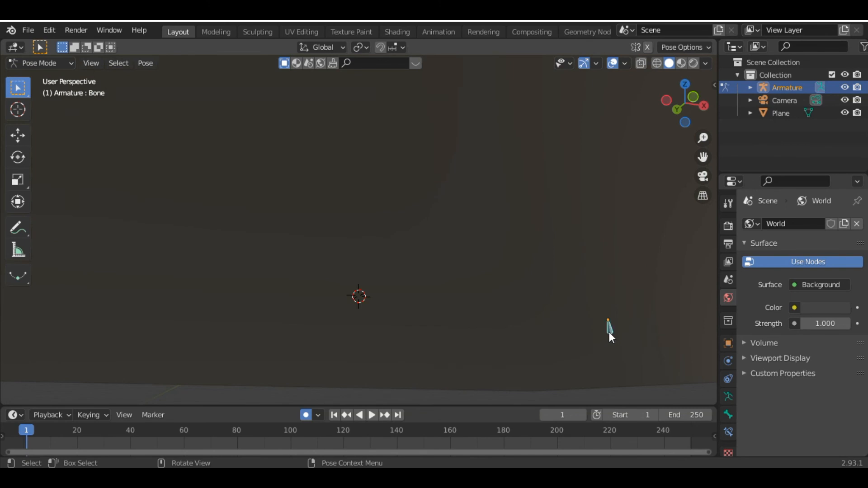
key(KP_0)
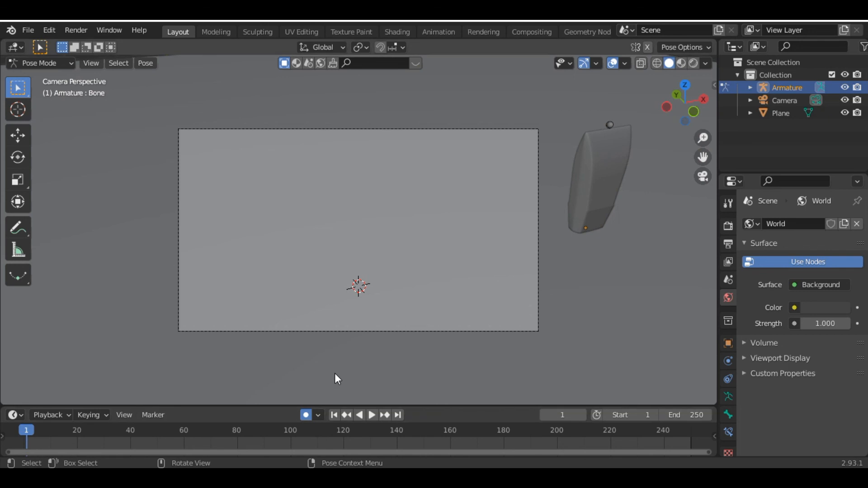
Record the root bone's keyframes with Auto Keying by moving it along X into the camera frame during playback, and replay the animation.
click(306, 415)
click(305, 415)
key(space)
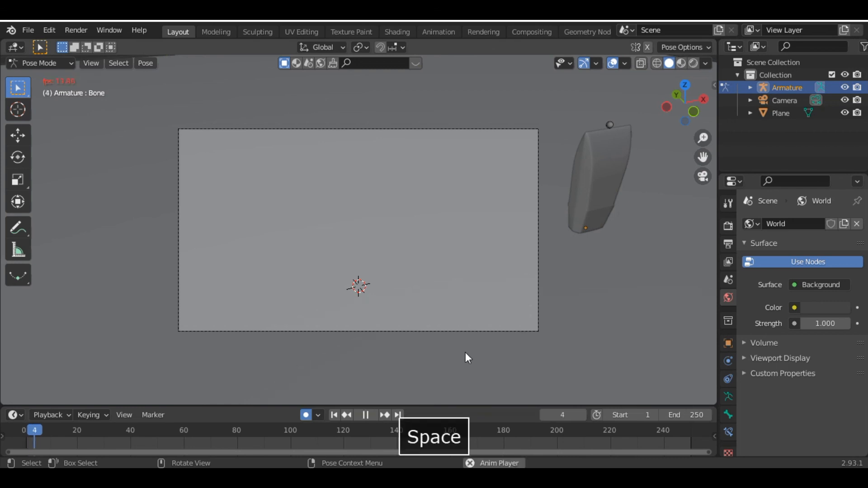
key(g)
key(x)
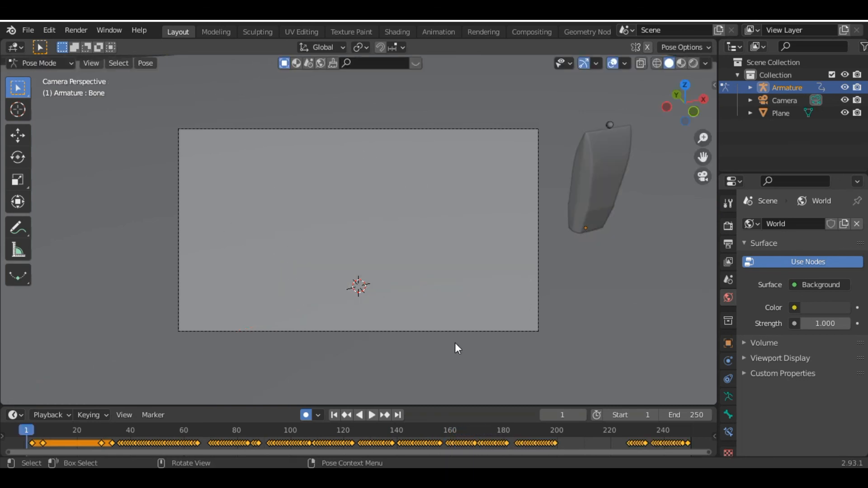
key(space)
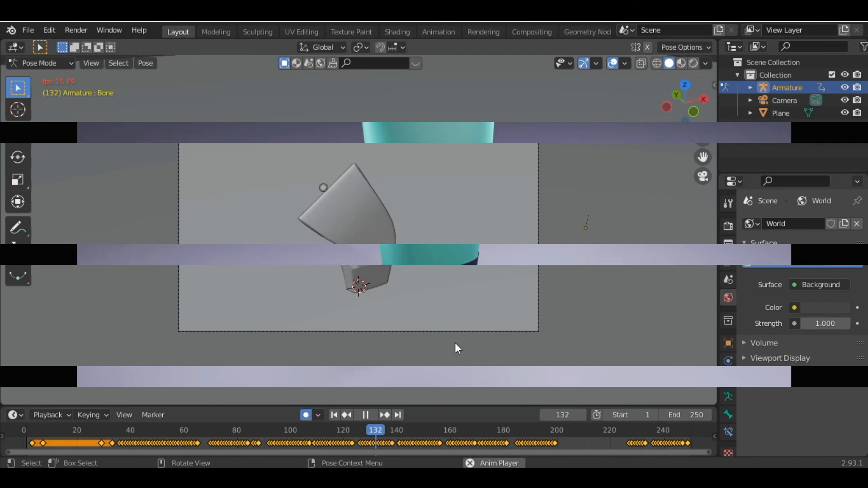
key(space)
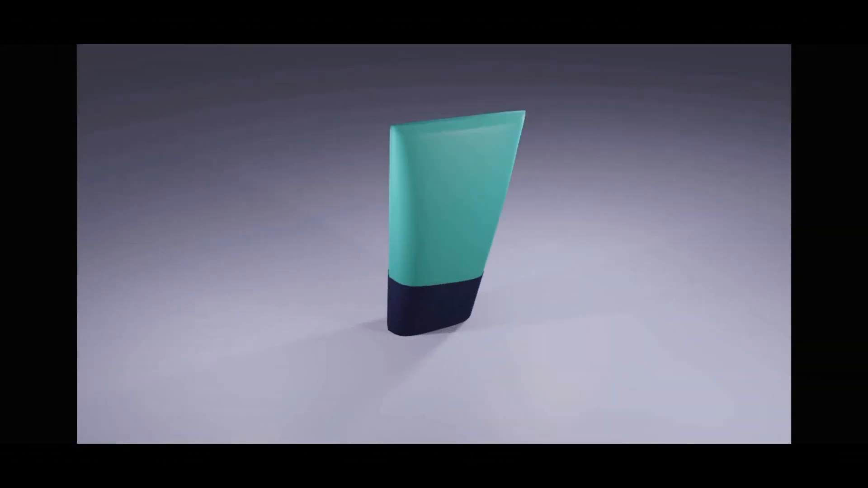